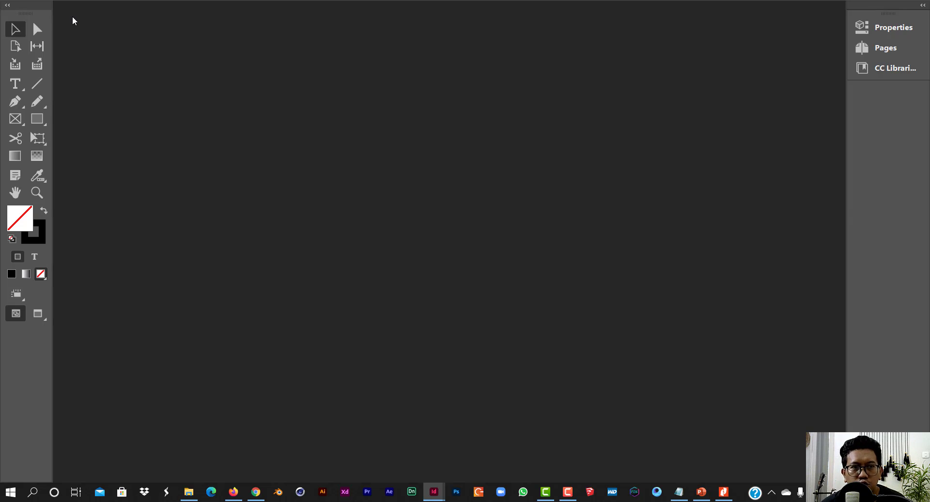
# Start a new print document from the A4 preset, with millimetre units and landscape orientation.
pyautogui.click(68, 0)
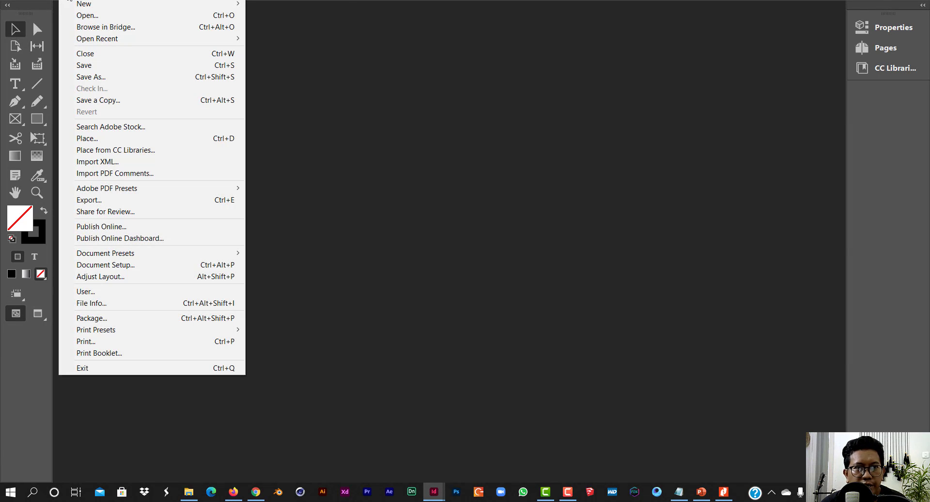
pyautogui.moveTo(73, 4)
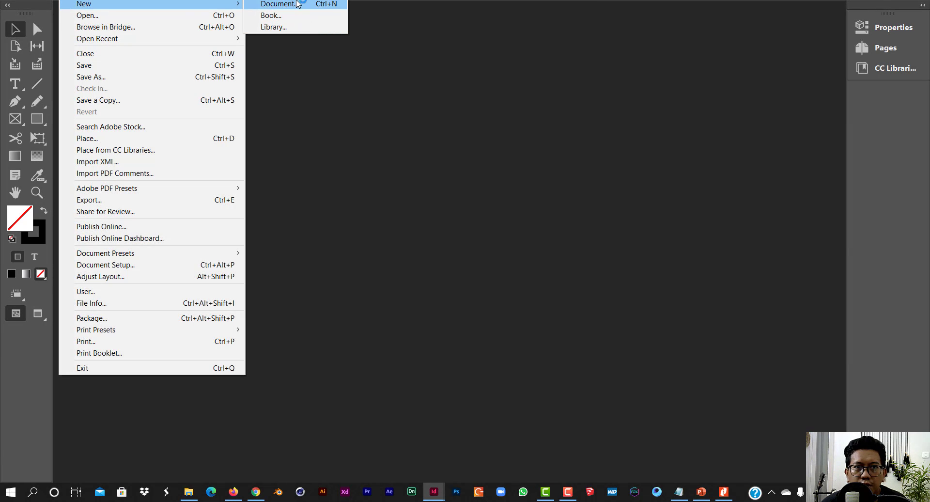
pyautogui.click(298, 4)
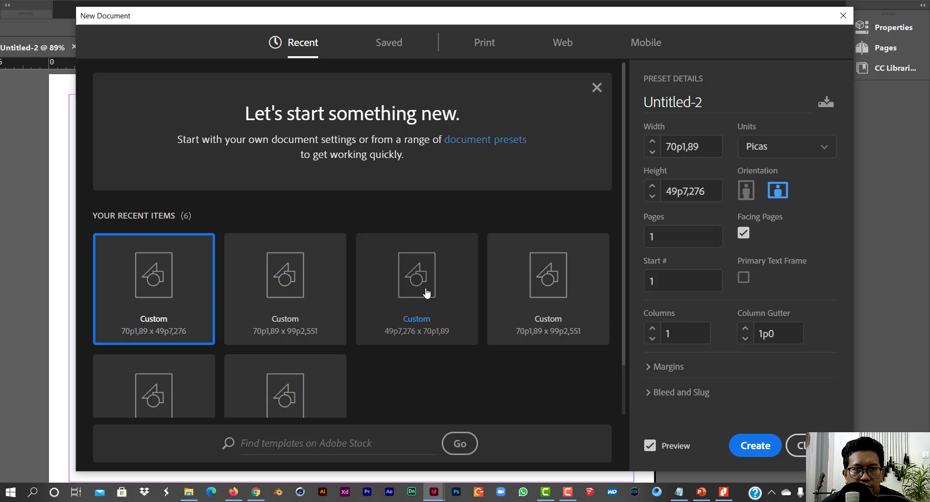
pyautogui.click(486, 42)
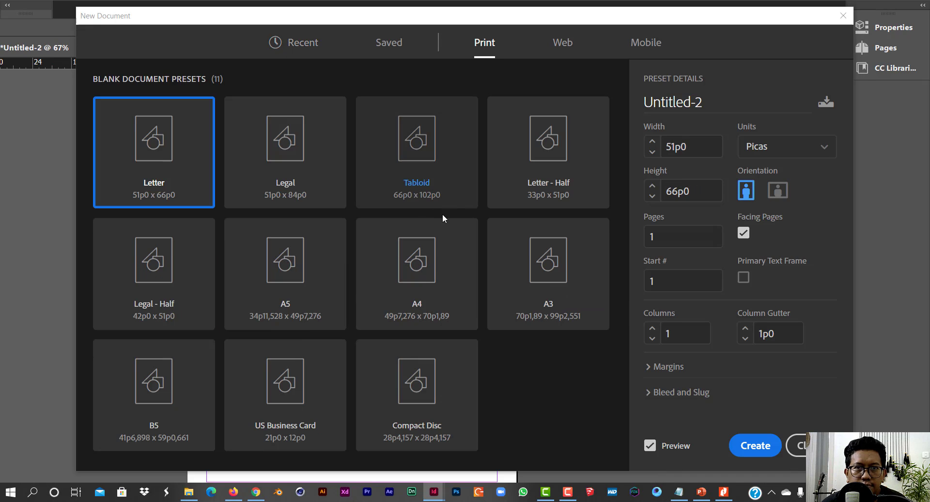
pyautogui.click(459, 274)
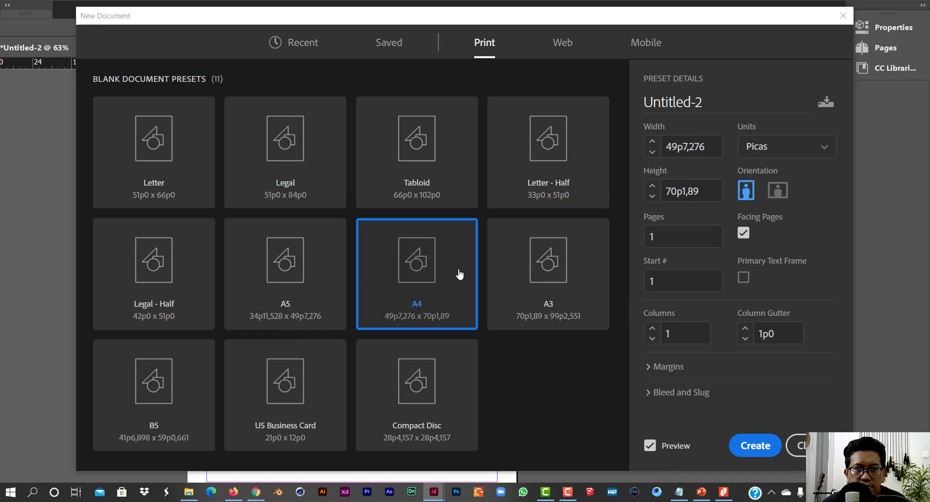
pyautogui.click(775, 146)
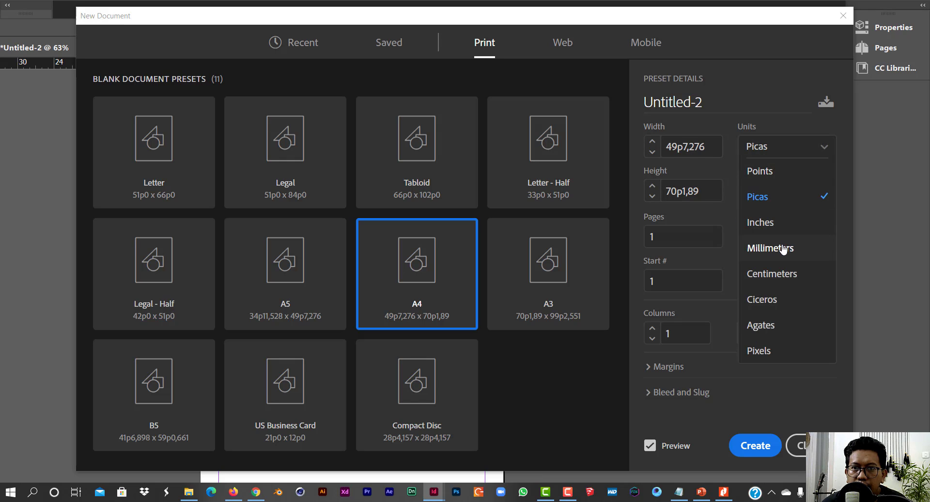
pyautogui.click(783, 248)
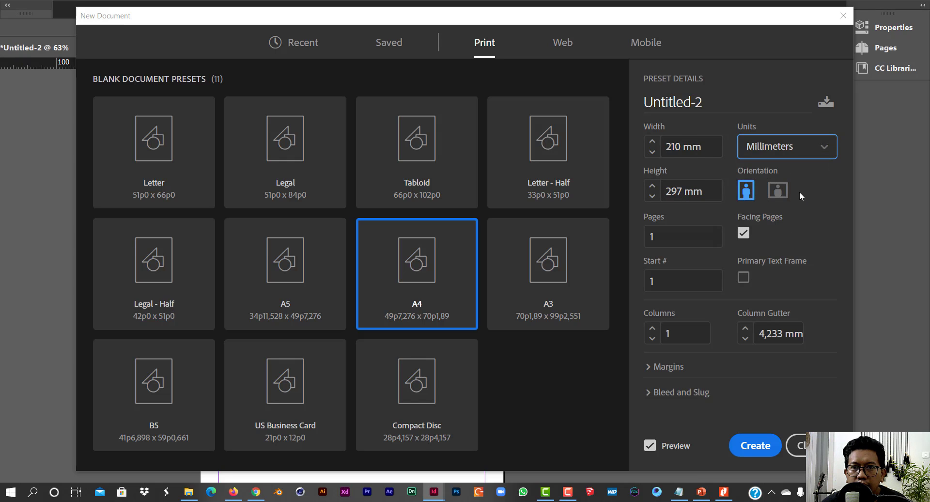
pyautogui.click(781, 190)
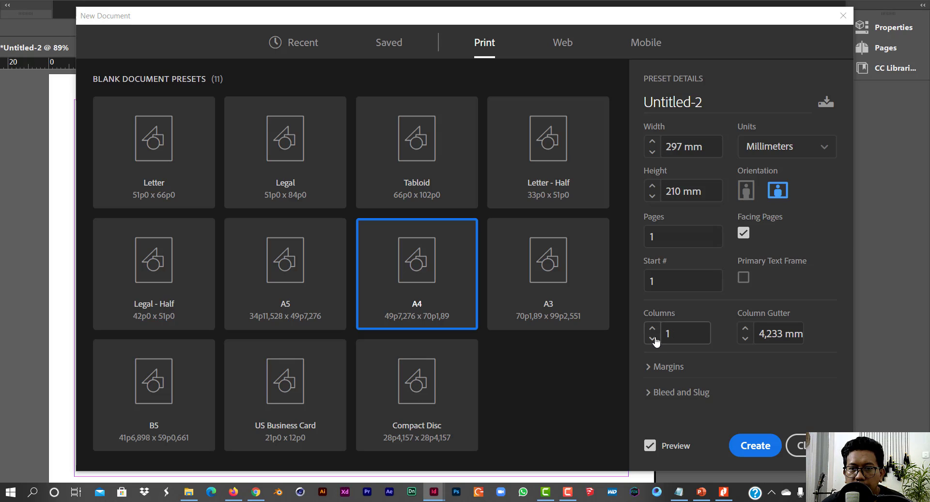
# Set the column gutter to 5 mm and all margins to 10 mm, then create the document.
pyautogui.click(745, 329)
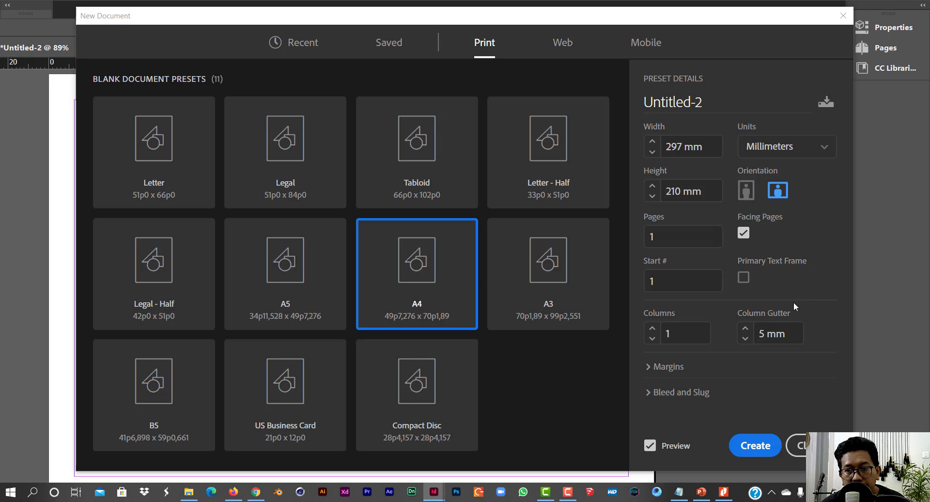
pyautogui.click(649, 369)
pyautogui.click(653, 346)
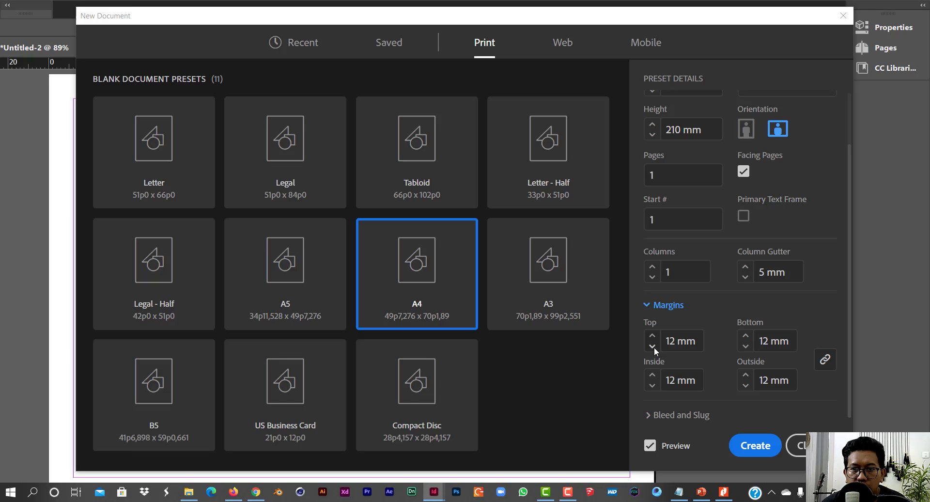
pyautogui.click(653, 346)
pyautogui.click(652, 346)
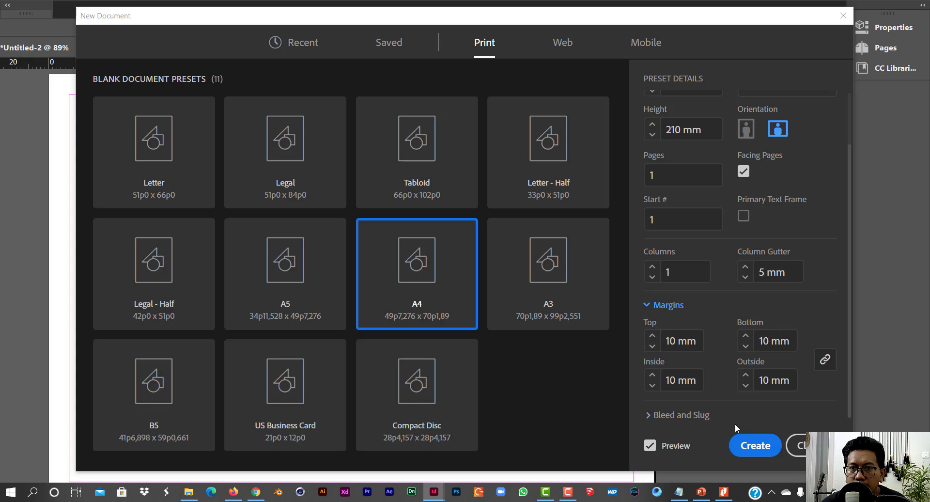
pyautogui.scroll(2, 683, 348)
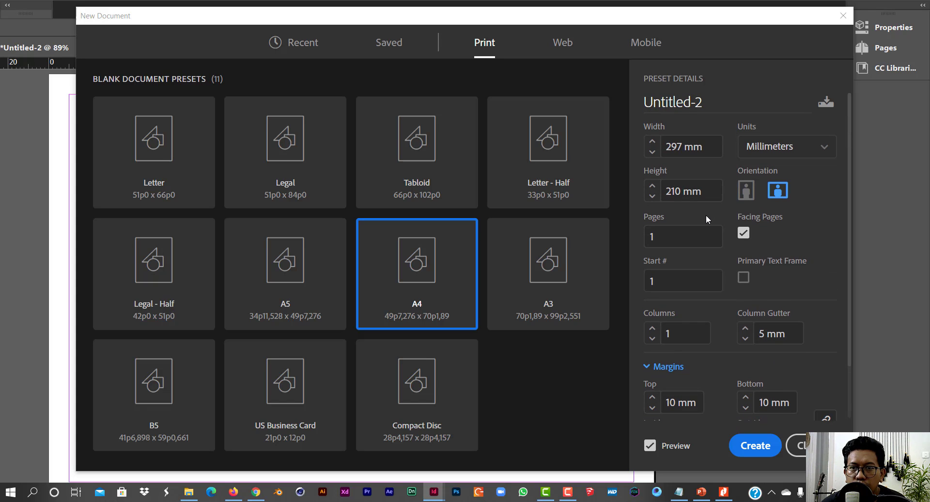
pyautogui.click(757, 449)
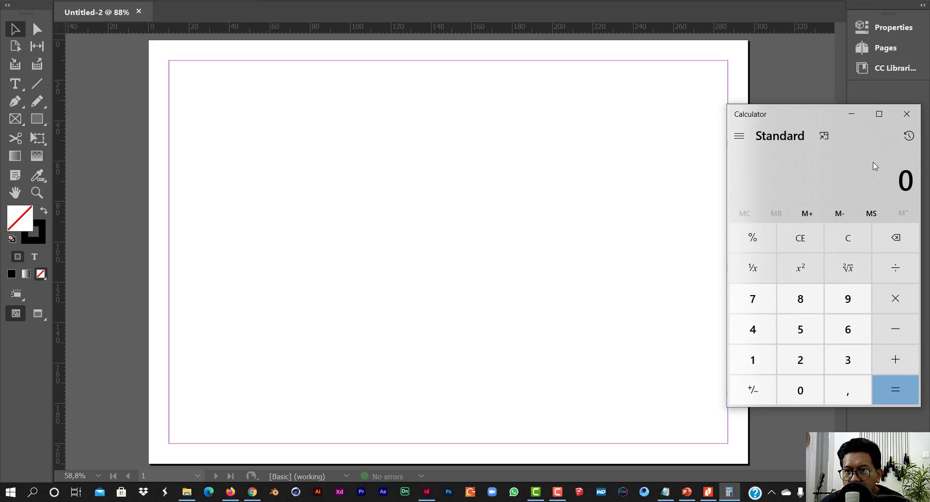
# Calculate 297 ÷ 2 in Calculator and place a vertical ruler guide at the page's centre, 148.5 mm.
pyautogui.write('29')
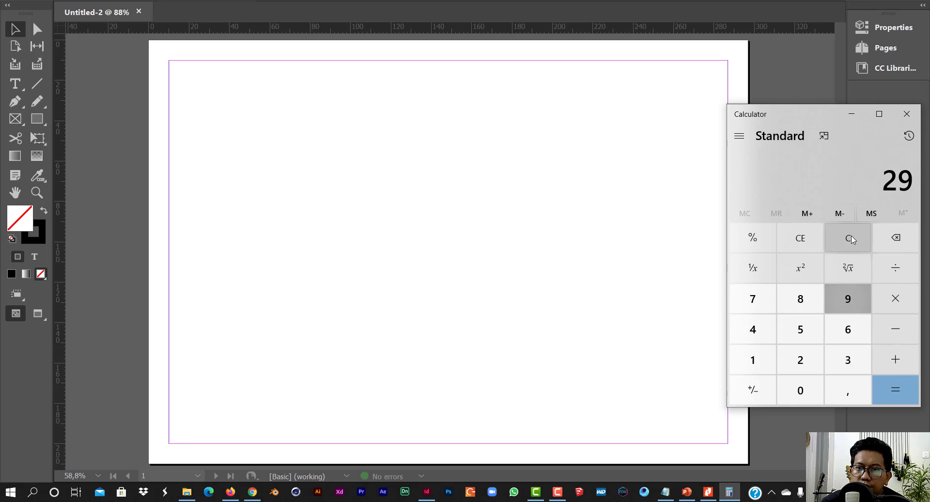
pyautogui.write('7/2')
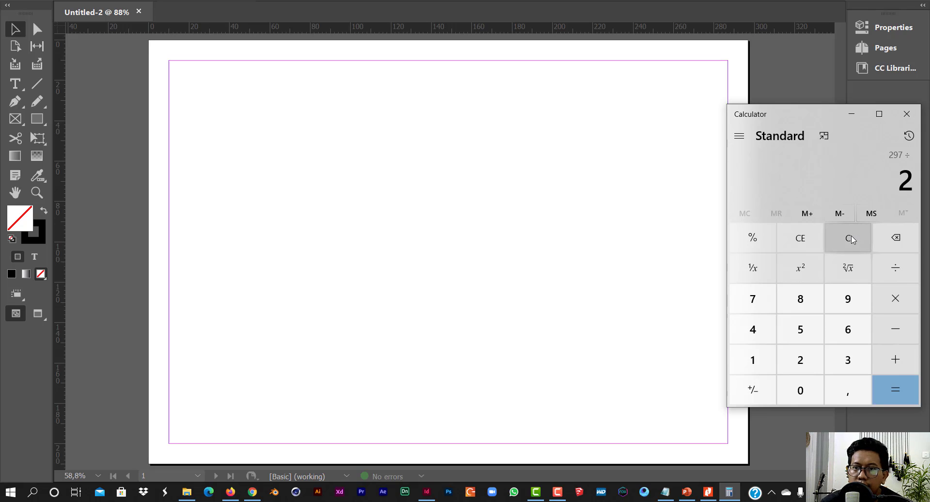
pyautogui.press('Return')
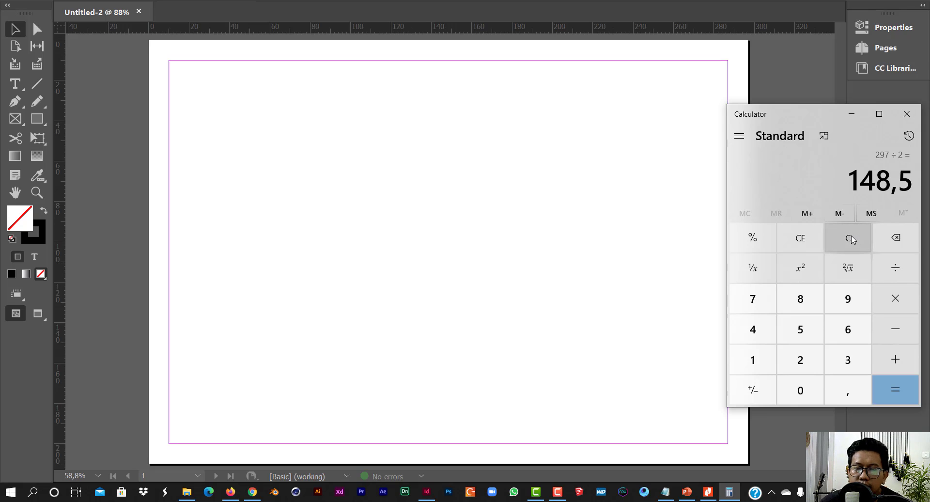
pyautogui.click(850, 121)
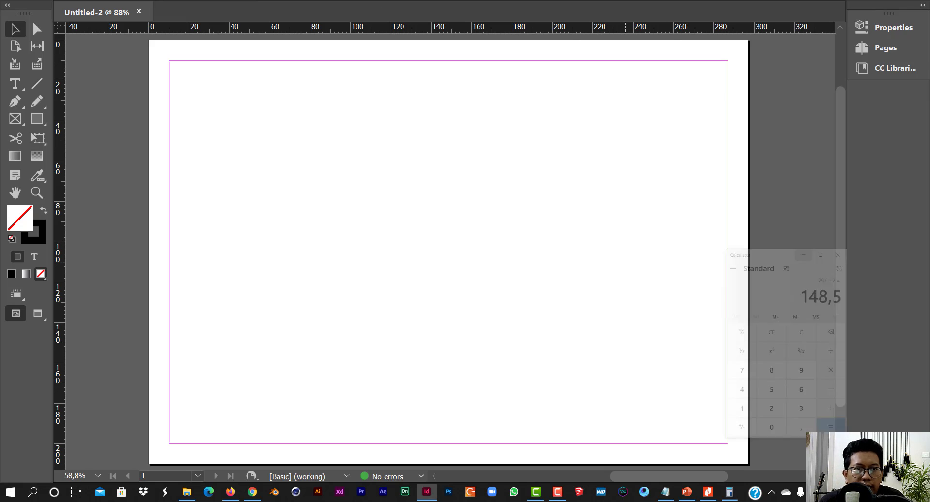
pyautogui.moveTo(62, 68); pyautogui.dragTo(464, 94)
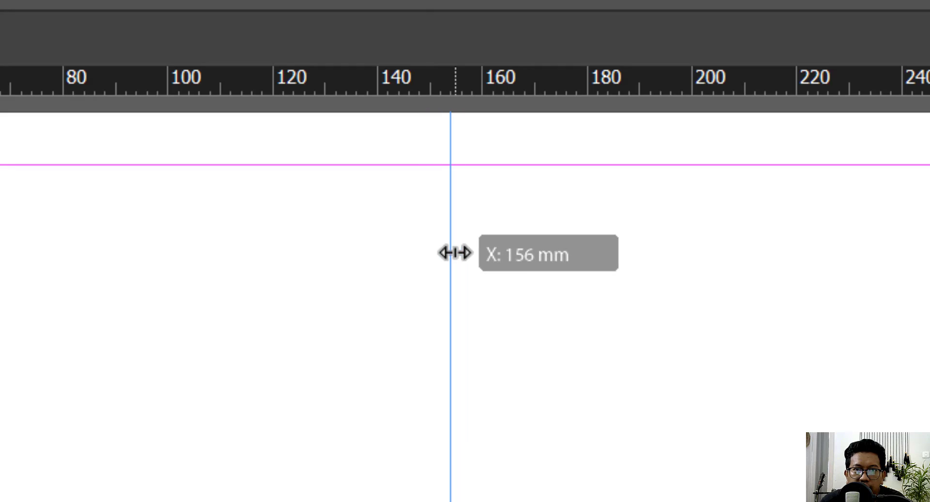
pyautogui.moveTo(455, 253); pyautogui.dragTo(433, 248)
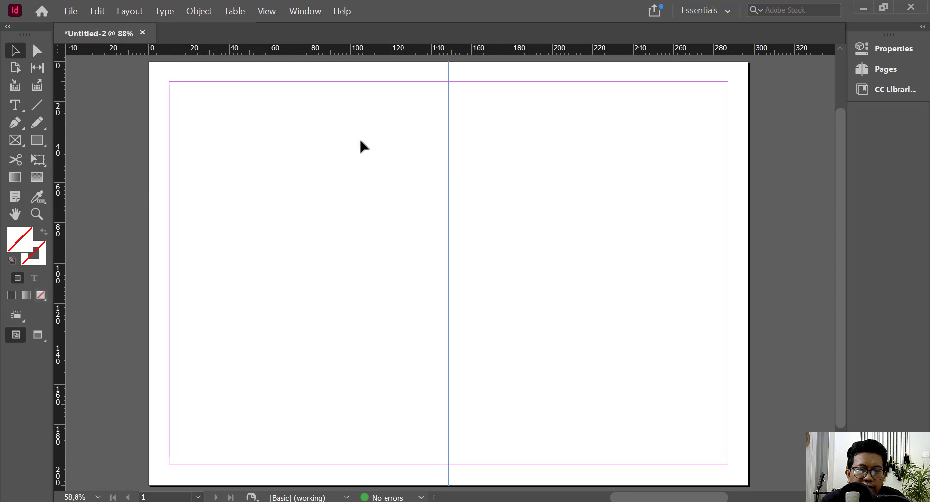
# Draw a 10 × 10 mm square in the page's upper-left corner, outside the margins, and show its properties.
pyautogui.click(37, 140)
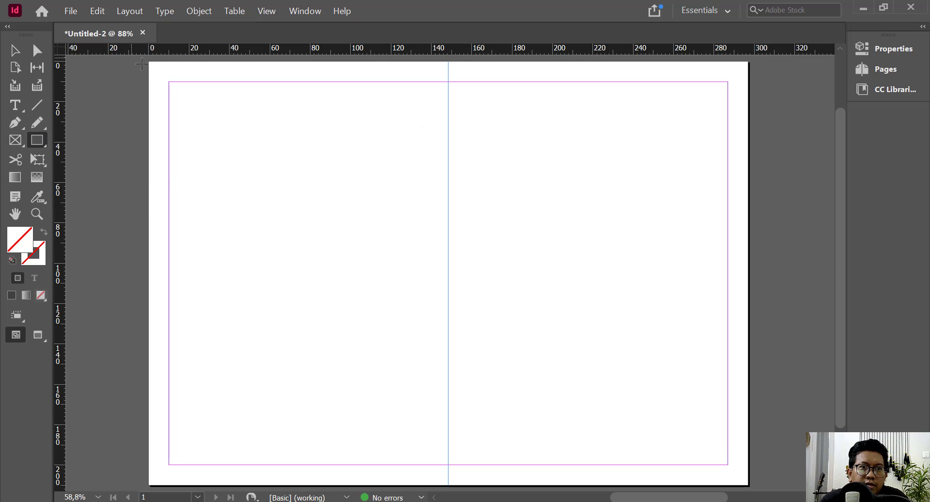
pyautogui.moveTo(149, 62); pyautogui.dragTo(169, 82)
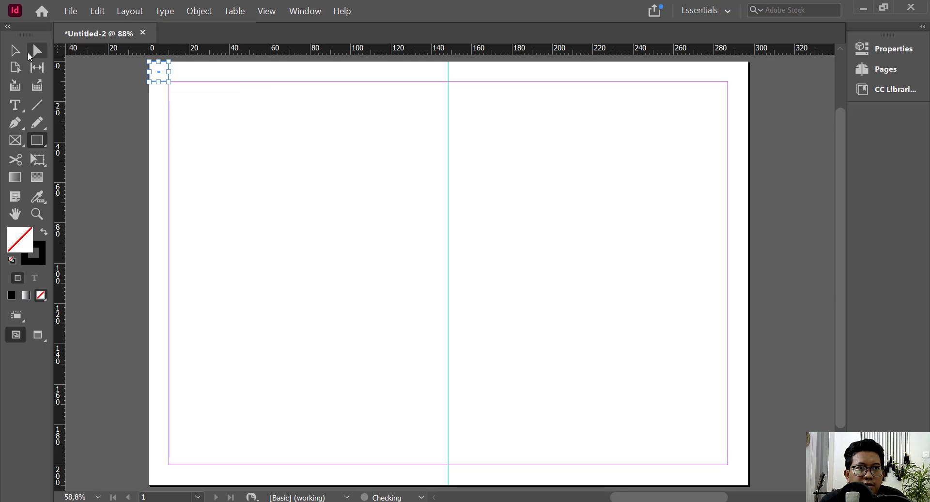
pyautogui.click(16, 51)
pyautogui.click(877, 48)
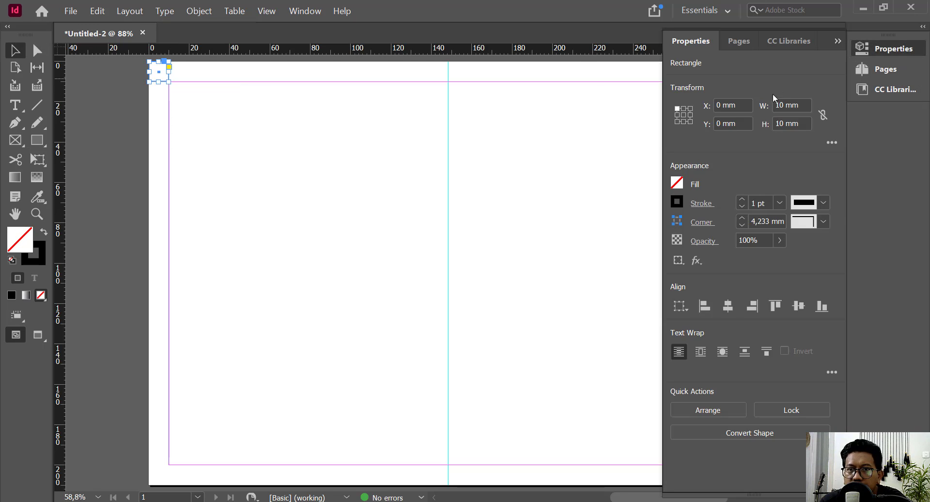
# Fill the corner square with the [Registration] swatch and set its stroke to [None].
pyautogui.click(677, 183)
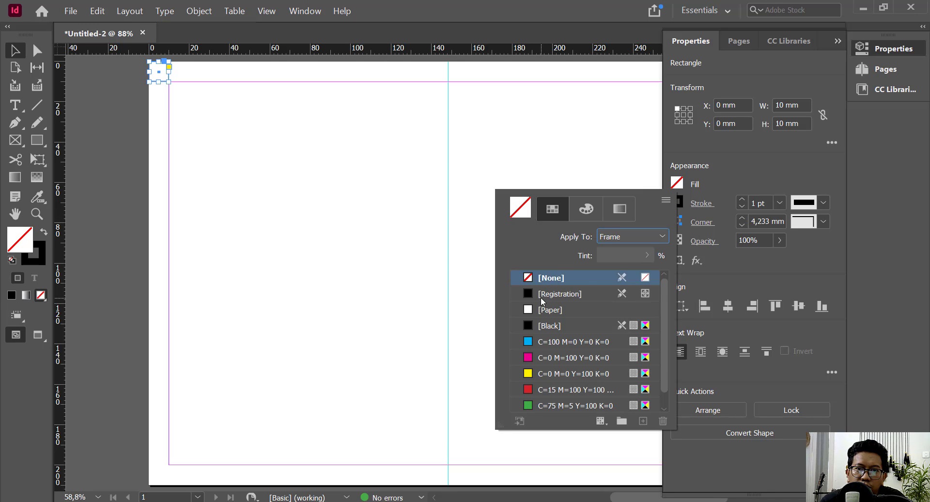
pyautogui.click(528, 295)
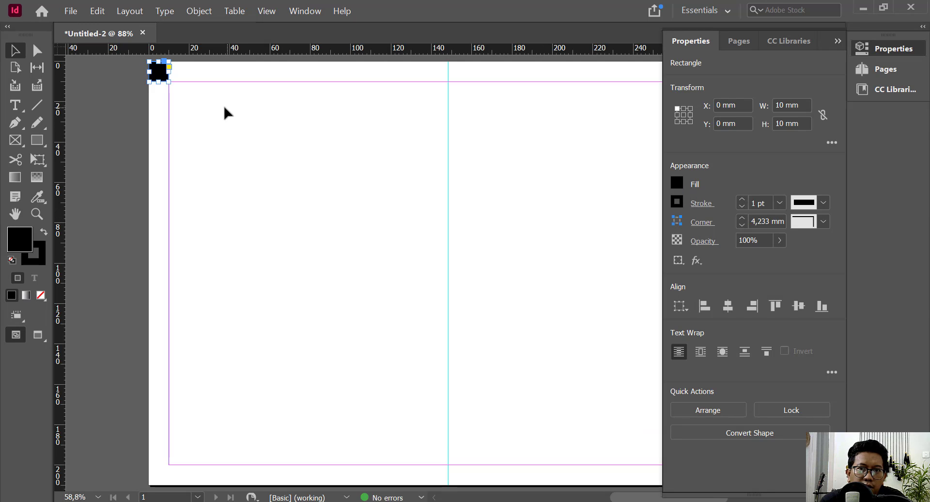
pyautogui.click(677, 201)
pyautogui.click(550, 296)
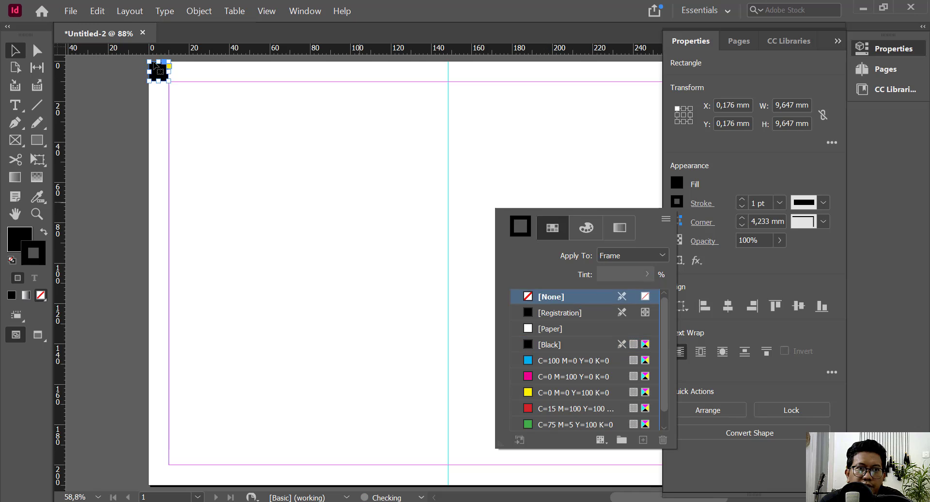
pyautogui.click(220, 108)
# Move the black square against the left side of the centre guide and place a vertical guide along its left edge.
pyautogui.moveTo(163, 73); pyautogui.dragTo(443, 73)
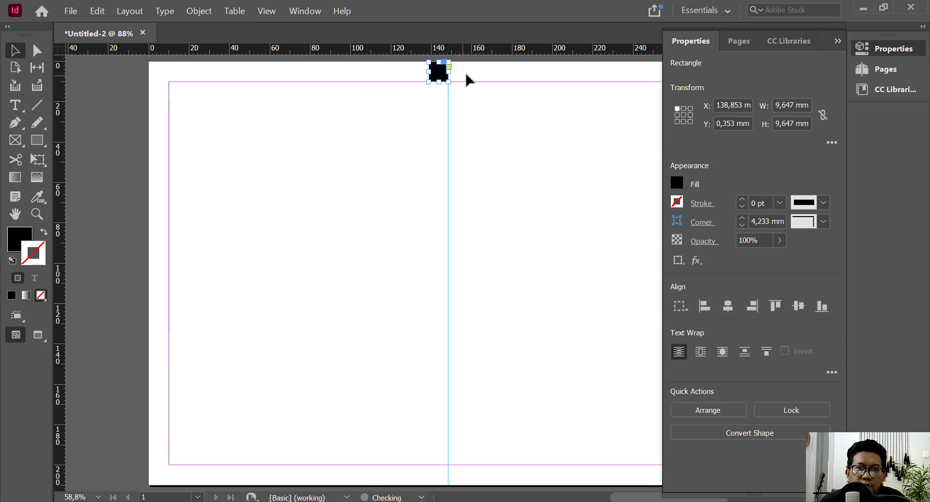
pyautogui.click(214, 152)
pyautogui.moveTo(65, 119); pyautogui.dragTo(430, 130)
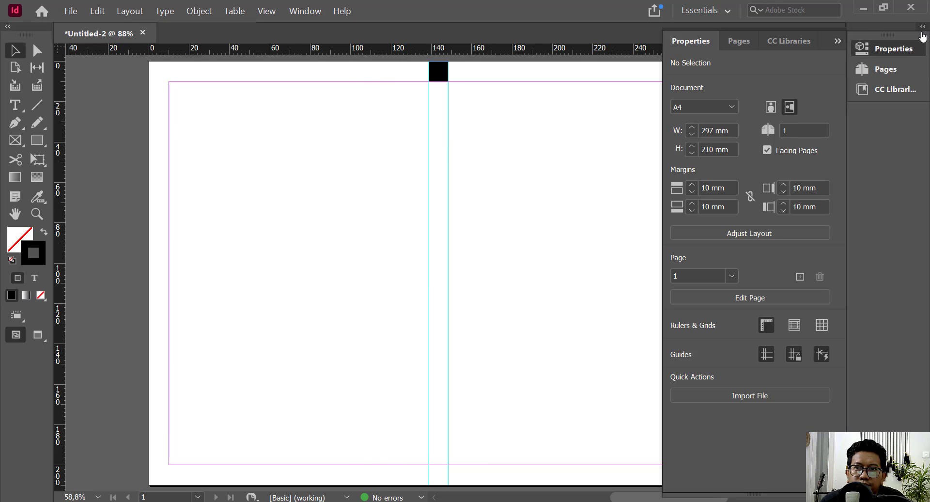
# Move the black square to the right side of the centre guide and place a vertical guide along its right edge.
pyautogui.click(923, 27)
pyautogui.moveTo(395, 73); pyautogui.dragTo(415, 74)
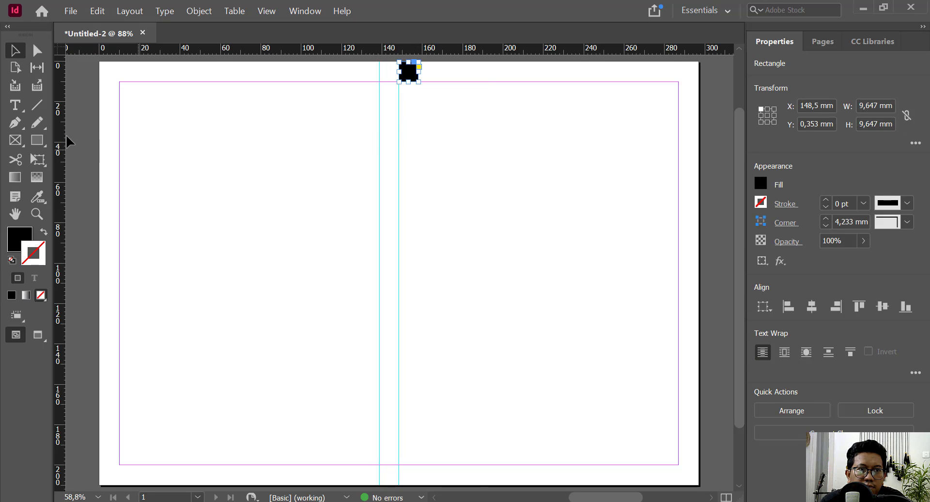
pyautogui.moveTo(65, 141); pyautogui.dragTo(418, 147)
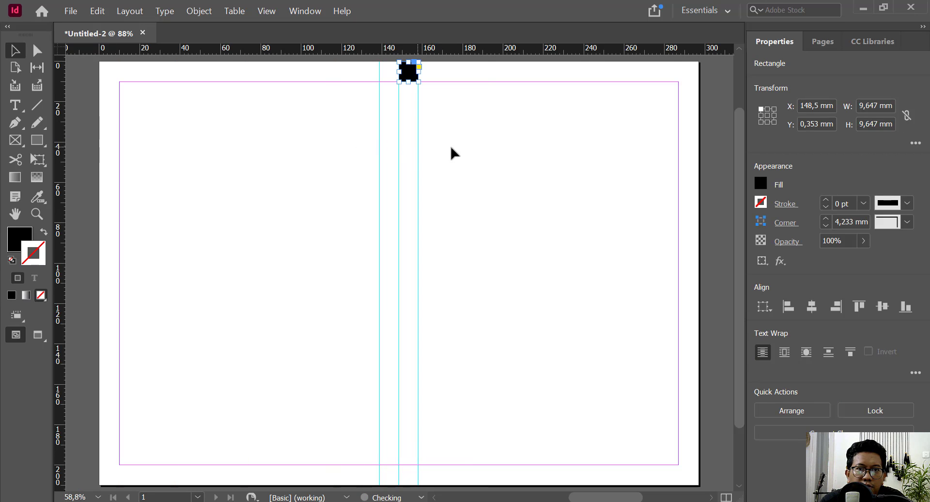
pyautogui.click(451, 151)
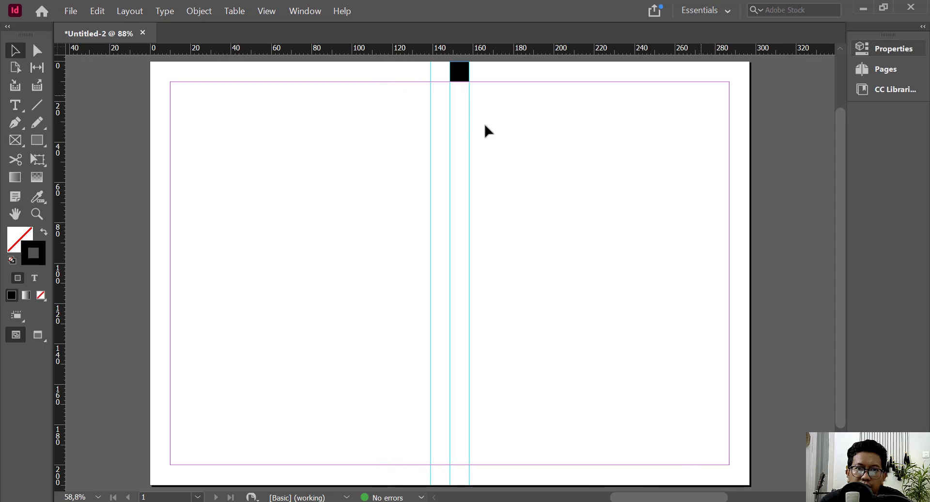
# Centre the black square on the middle guide at the page's top edge and place a copy at the bottom edge.
pyautogui.click(922, 26)
pyautogui.moveTo(460, 75); pyautogui.dragTo(532, 76)
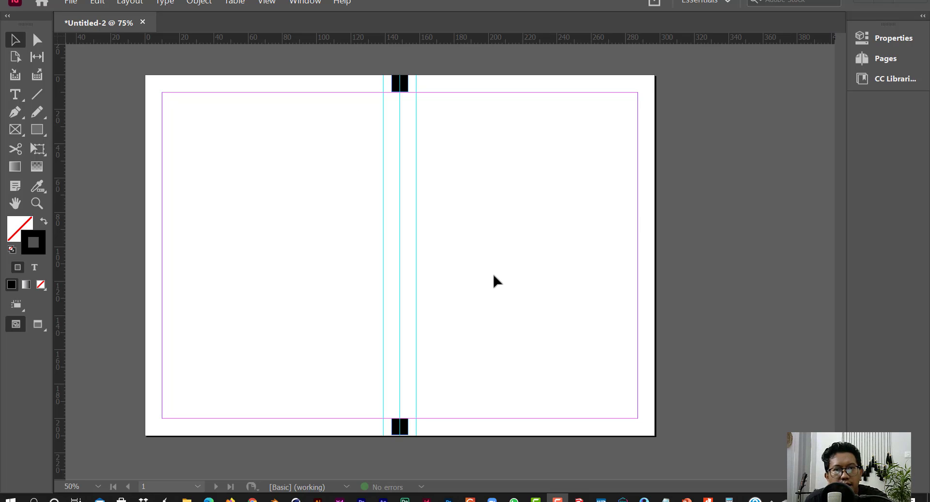
# Start creating layout guides with the preview shown and set the number of rows to 8.
pyautogui.click(122, 4)
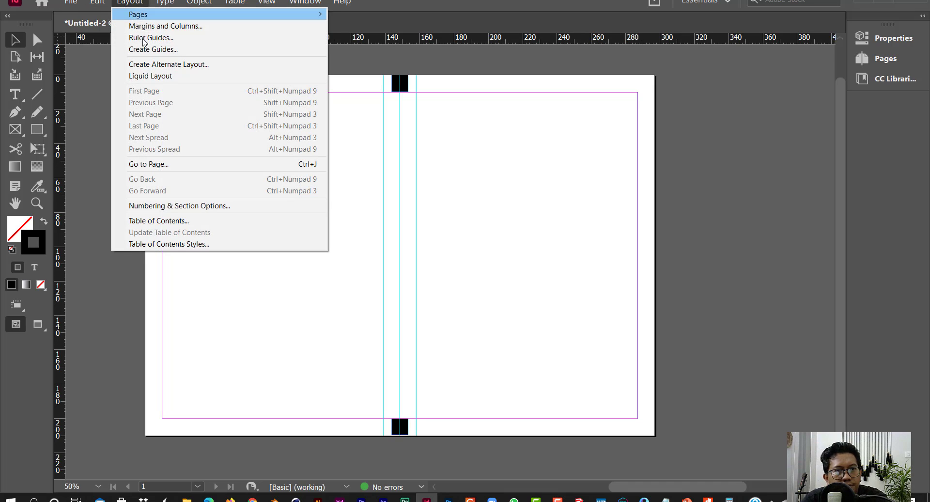
pyautogui.click(153, 49)
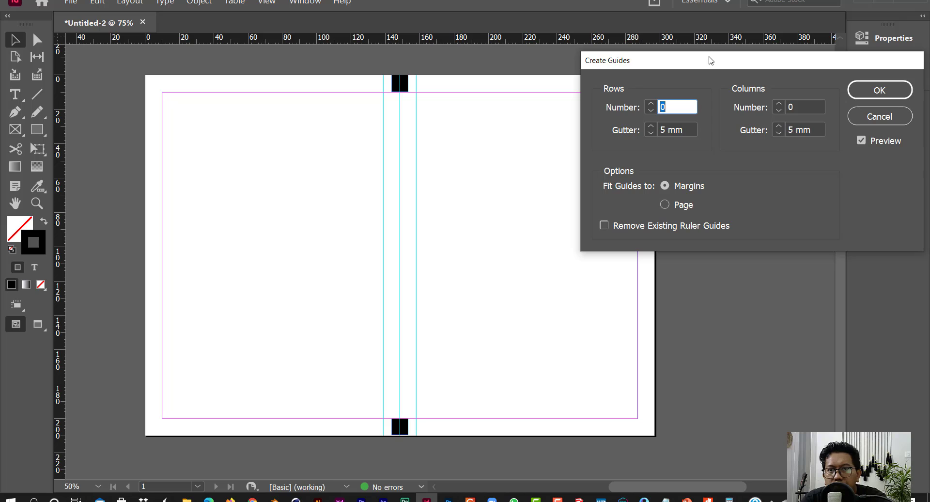
pyautogui.moveTo(710, 58); pyautogui.dragTo(483, 83)
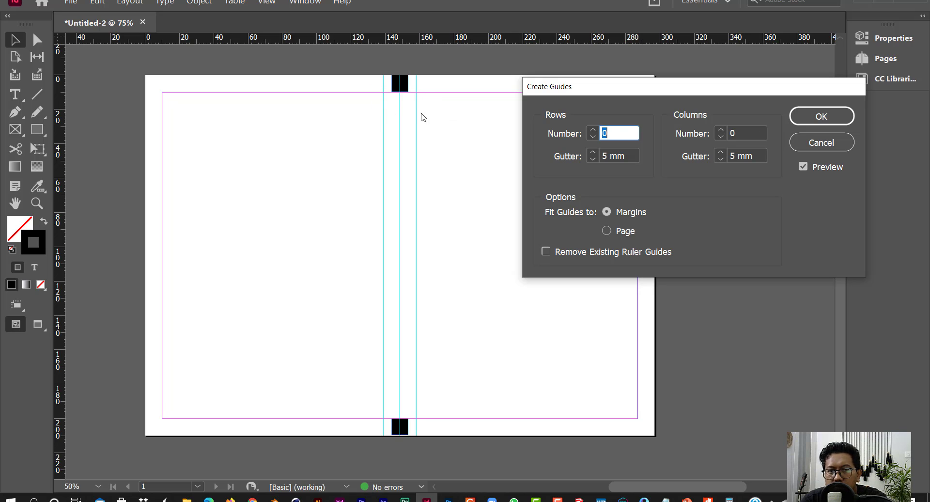
pyautogui.click(592, 130)
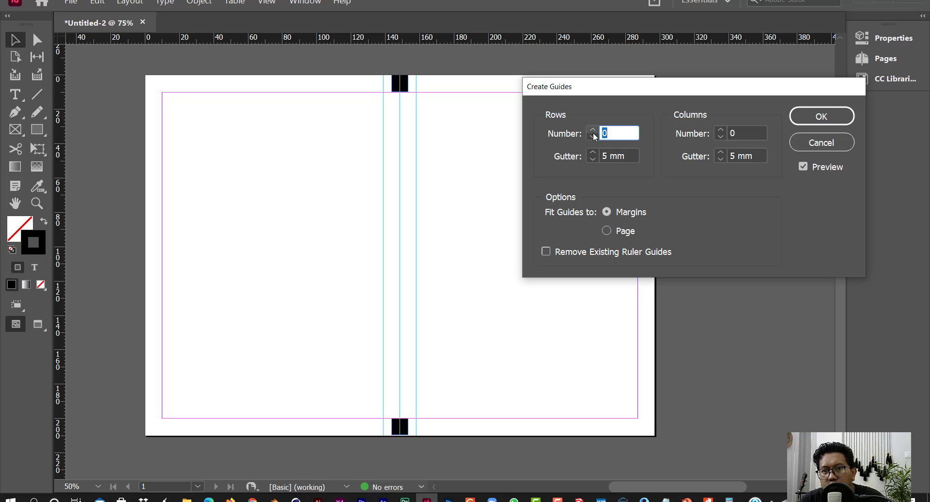
pyautogui.click(593, 131)
pyautogui.click(593, 134)
pyautogui.click(594, 132)
pyautogui.click(593, 132)
pyautogui.click(593, 133)
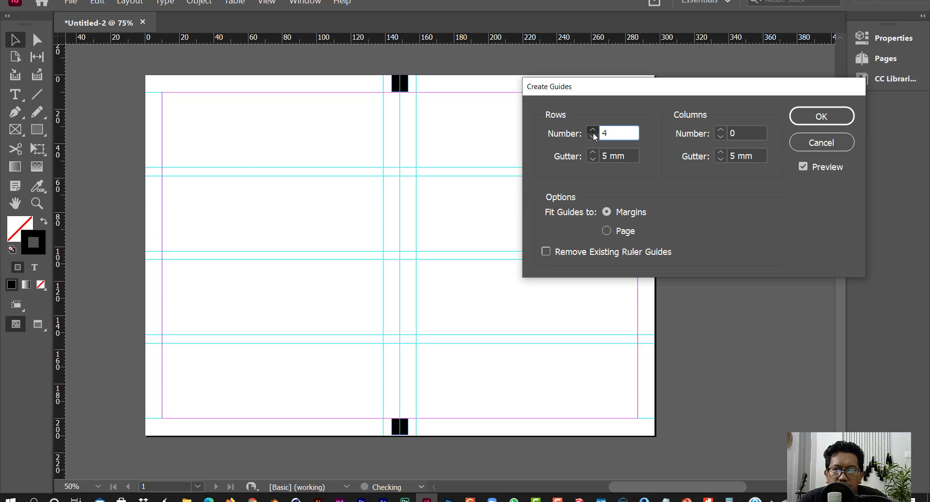
pyautogui.click(593, 133)
pyautogui.click(593, 132)
pyautogui.click(594, 132)
pyautogui.click(594, 132)
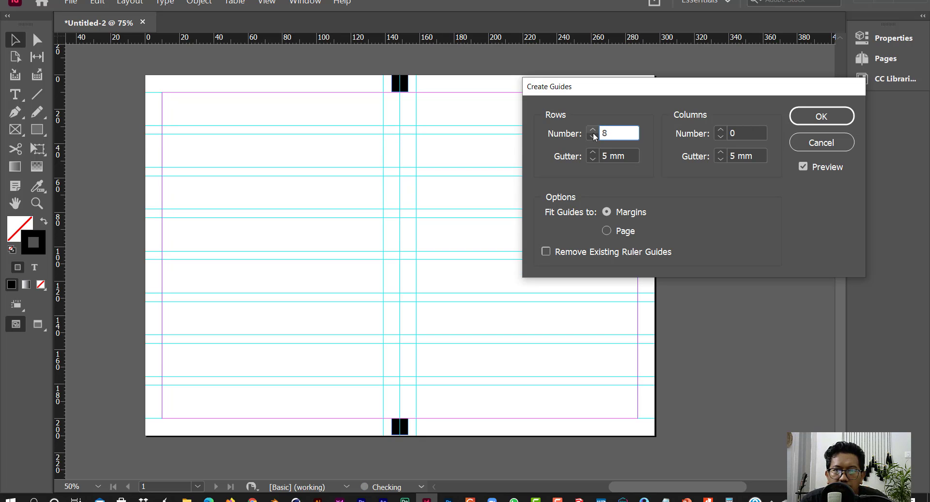
# Set the number of guide columns to 8 and create the guide grid on the page.
pyautogui.click(722, 130)
pyautogui.click(721, 131)
pyautogui.click(721, 131)
pyautogui.click(722, 131)
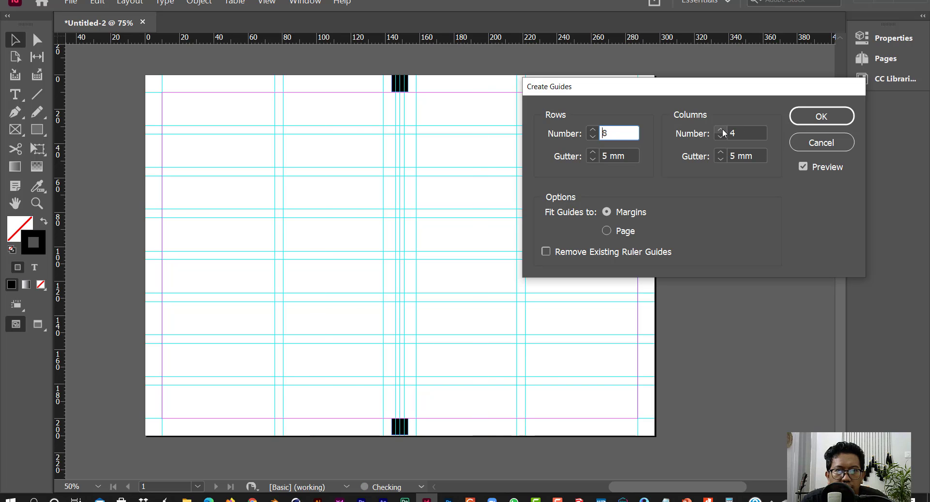
pyautogui.click(722, 131)
pyautogui.click(722, 131)
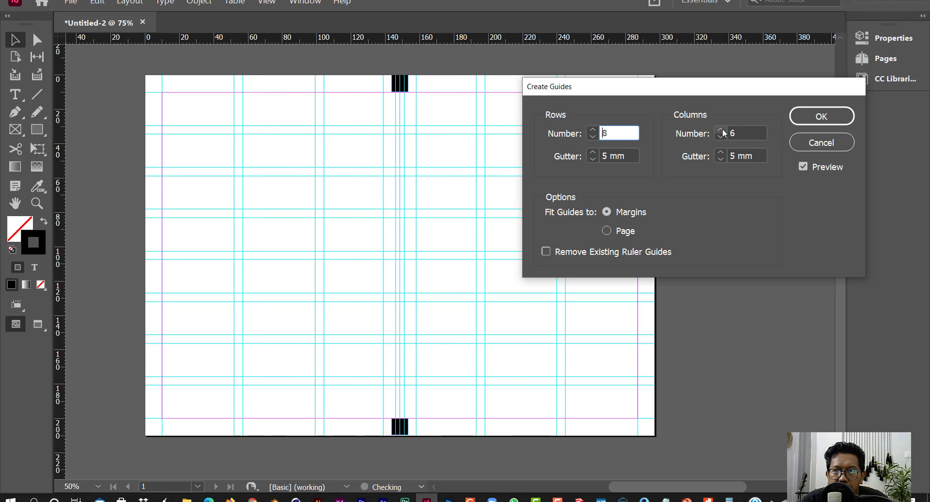
pyautogui.click(721, 131)
pyautogui.click(722, 131)
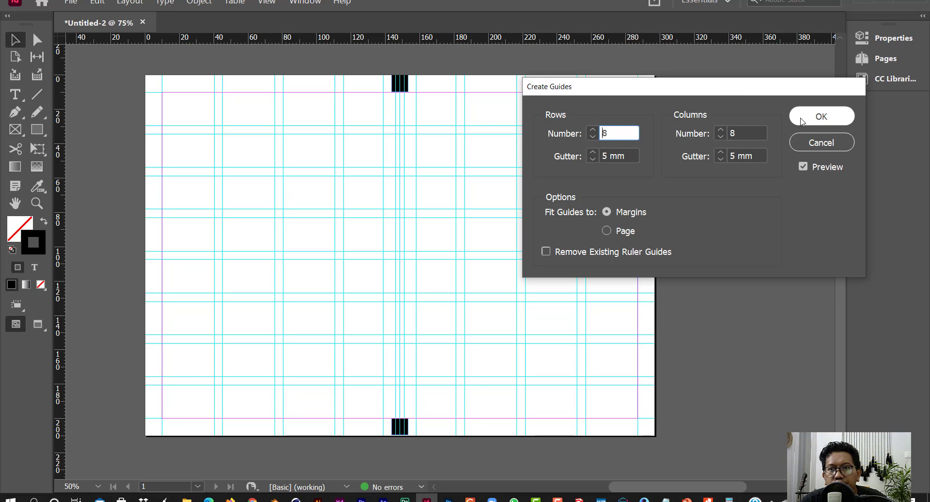
pyautogui.click(821, 116)
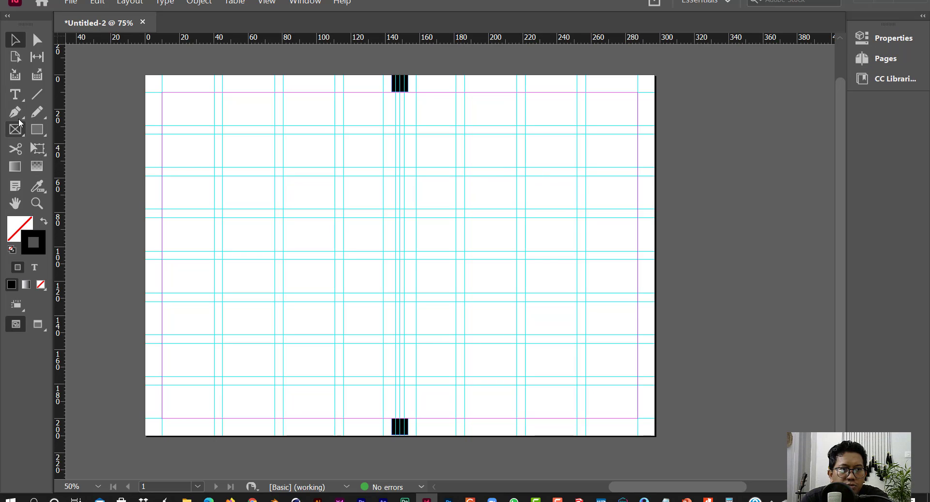
# Add a text frame reading "cover" on the right half of the page and set its font size to 36 pt.
pyautogui.click(15, 96)
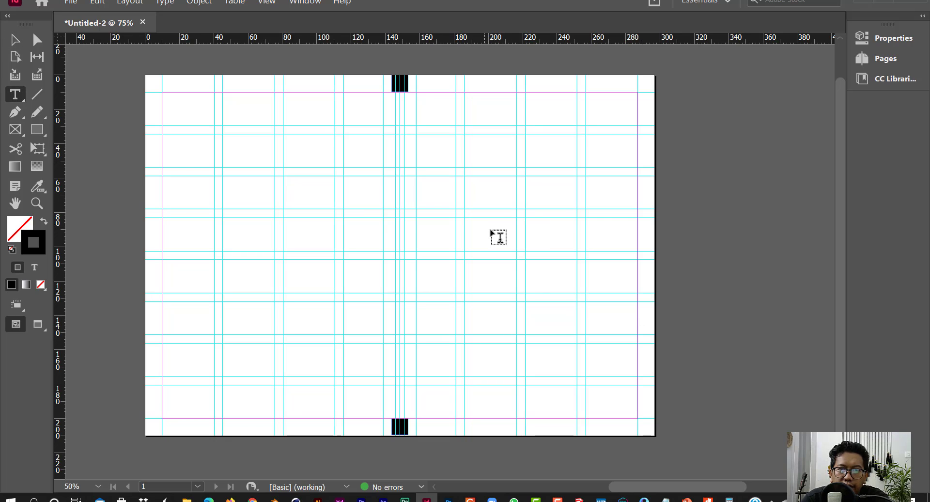
pyautogui.moveTo(466, 218); pyautogui.dragTo(518, 249)
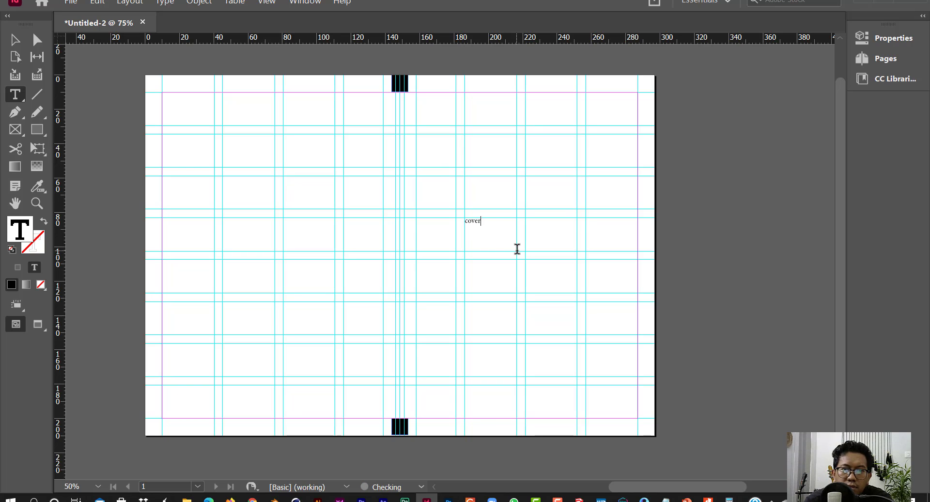
pyautogui.hotkey('ctrl', 'a')
pyautogui.click(881, 38)
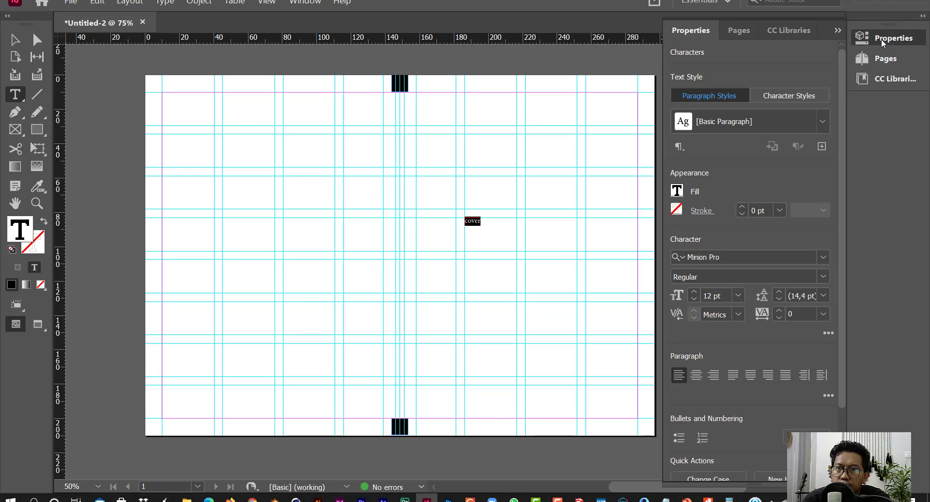
pyautogui.click(738, 296)
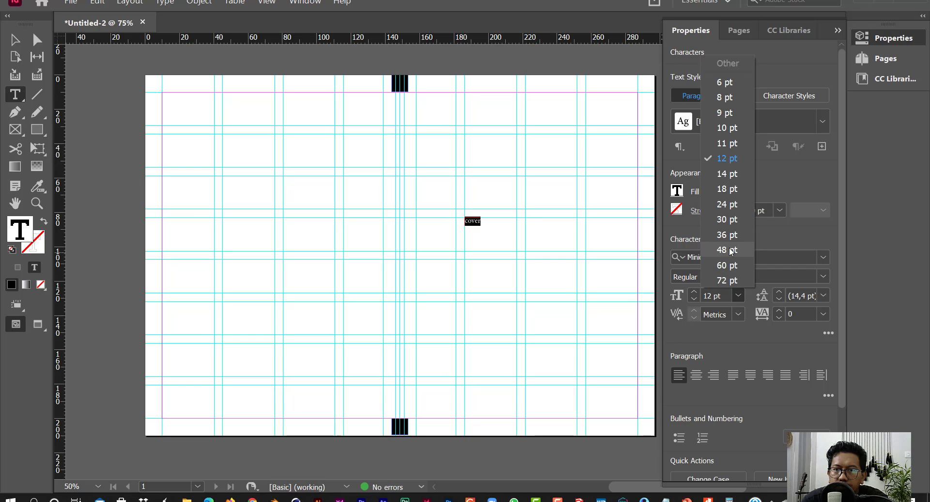
pyautogui.click(722, 234)
pyautogui.press('Escape')
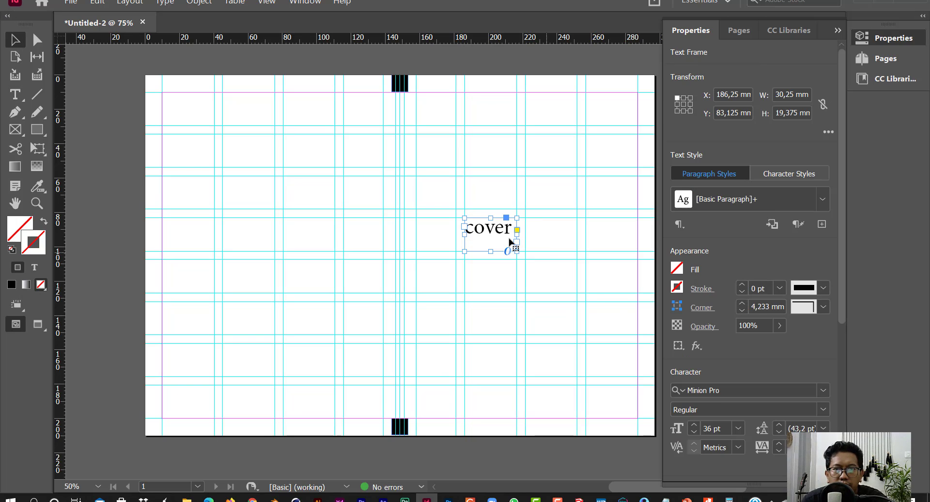
# Copy the "cover" text frame to the left half of the page, change its text to "Backcover" and widen the frame to fit.
pyautogui.moveTo(464, 241); pyautogui.dragTo(248, 231)
pyautogui.doubleClick(248, 231)
pyautogui.doubleClick(246, 224)
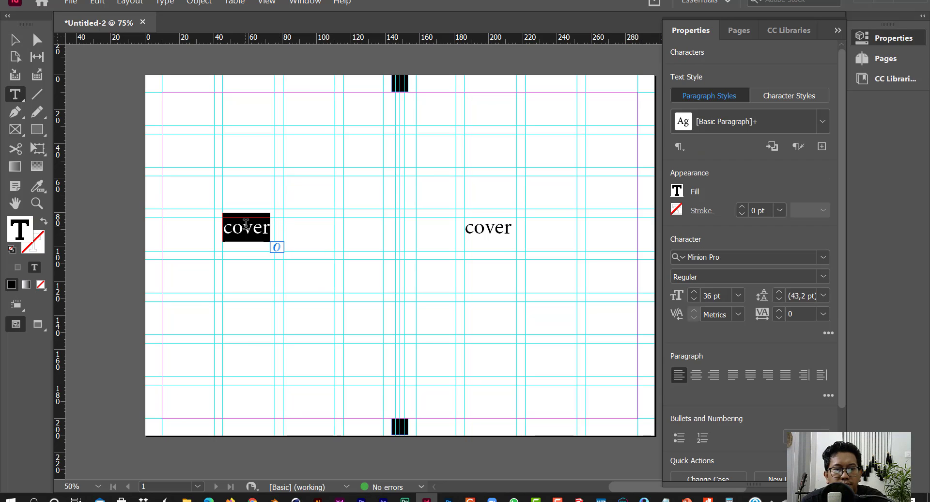
pyautogui.write('Back-')
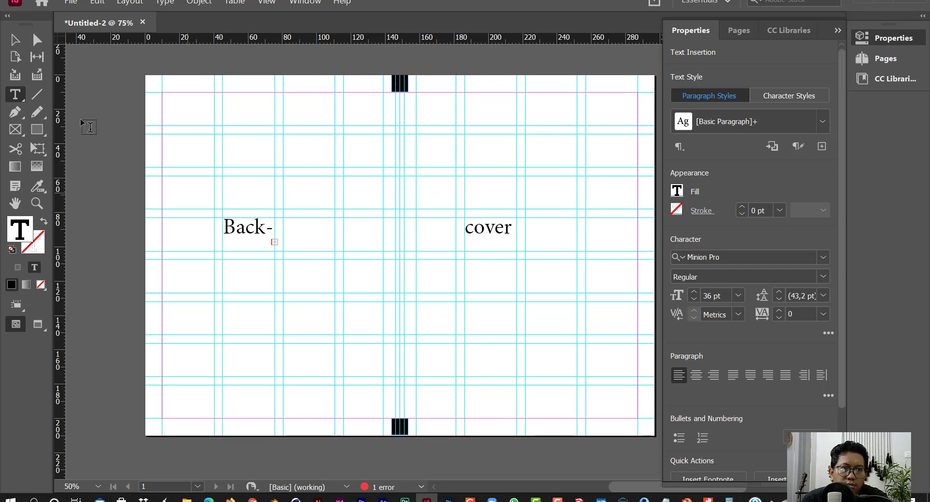
pyautogui.click(15, 40)
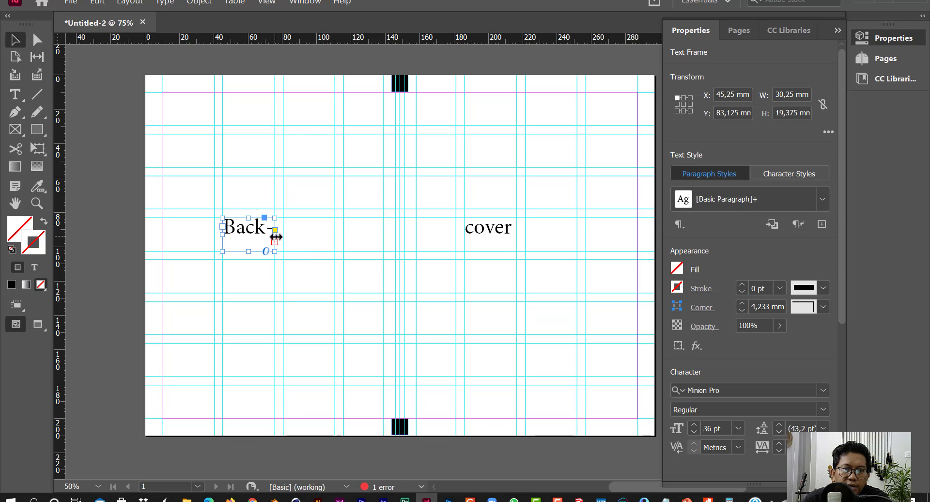
pyautogui.moveTo(275, 230); pyautogui.dragTo(341, 249)
pyautogui.click(411, 271)
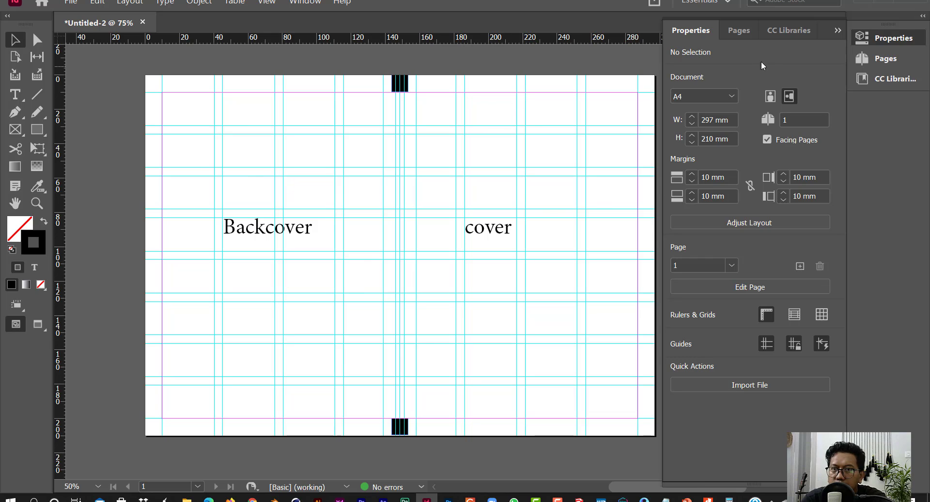
# Duplicate the page 1 spread to create a second page with the same content.
pyautogui.click(889, 60)
pyautogui.click(797, 148)
pyautogui.click(726, 128)
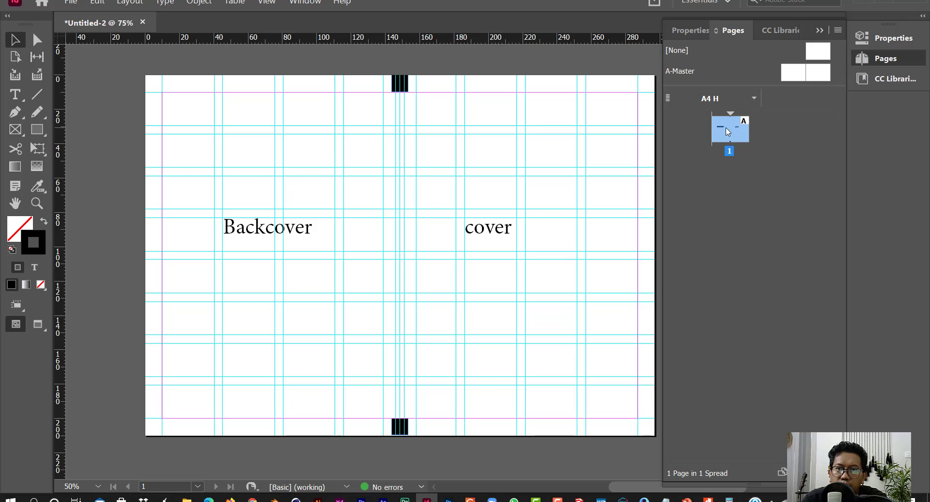
pyautogui.rightClick(740, 136)
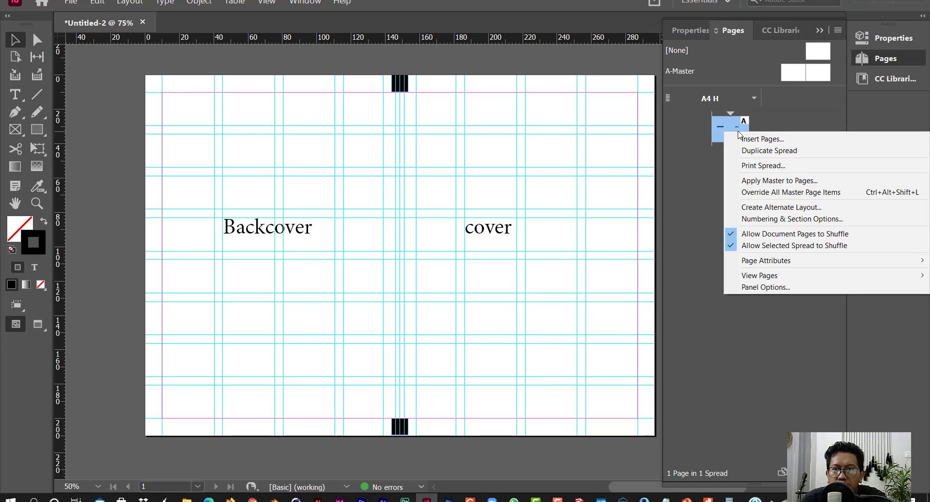
pyautogui.click(758, 150)
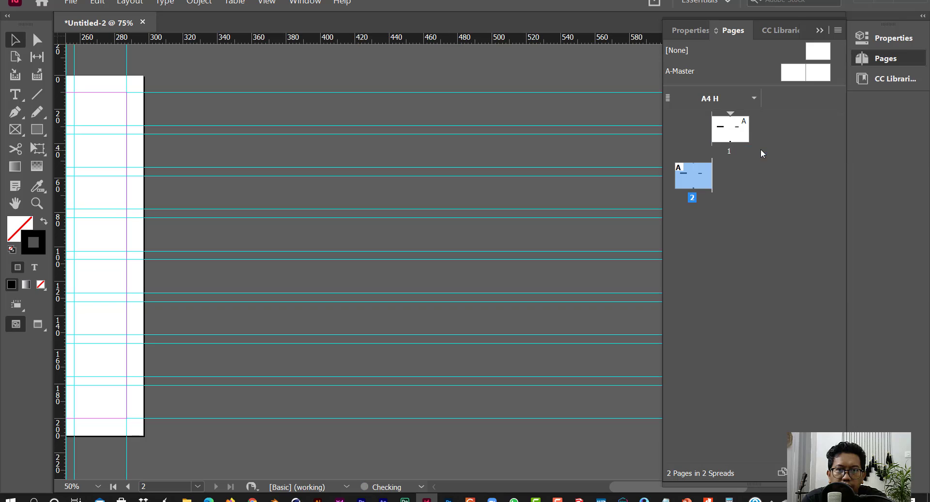
pyautogui.click(729, 133)
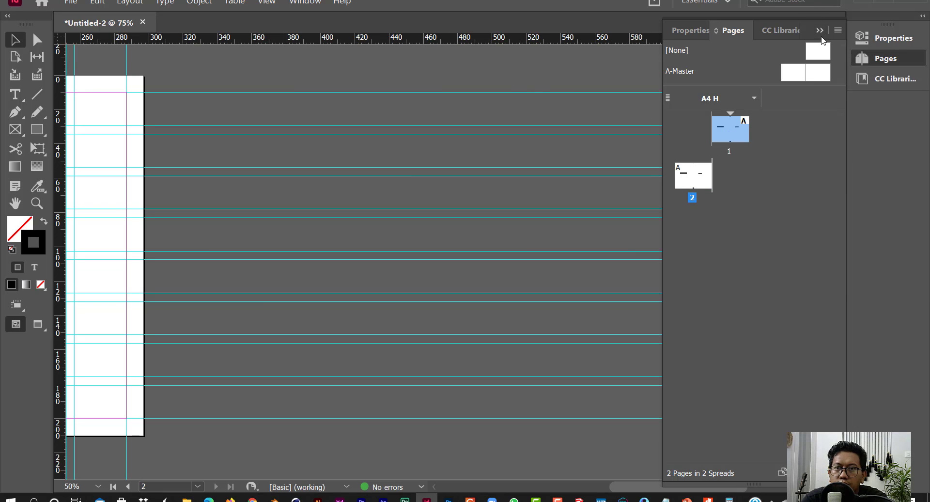
pyautogui.click(774, 417)
# On page 2, replace the "Backcover" text with "Hal isi 1".
pyautogui.scroll(10, 551, 339)
pyautogui.moveTo(640, 486); pyautogui.dragTo(650, 426)
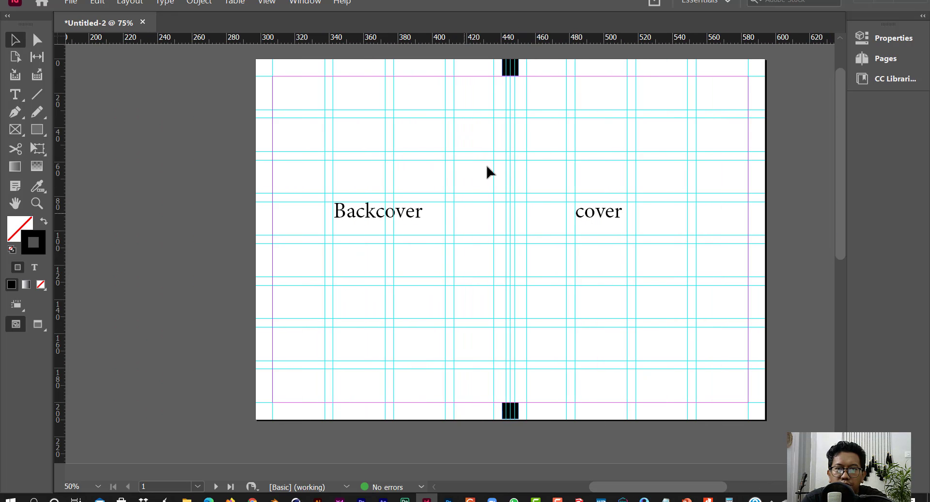
pyautogui.moveTo(842, 208); pyautogui.dragTo(842, 418)
pyautogui.moveTo(658, 487); pyautogui.dragTo(583, 487)
pyautogui.doubleClick(286, 202)
pyautogui.moveTo(240, 203); pyautogui.dragTo(361, 220)
pyautogui.write('Hasl')
pyautogui.press('BackSpace')
pyautogui.press('BackSpace')
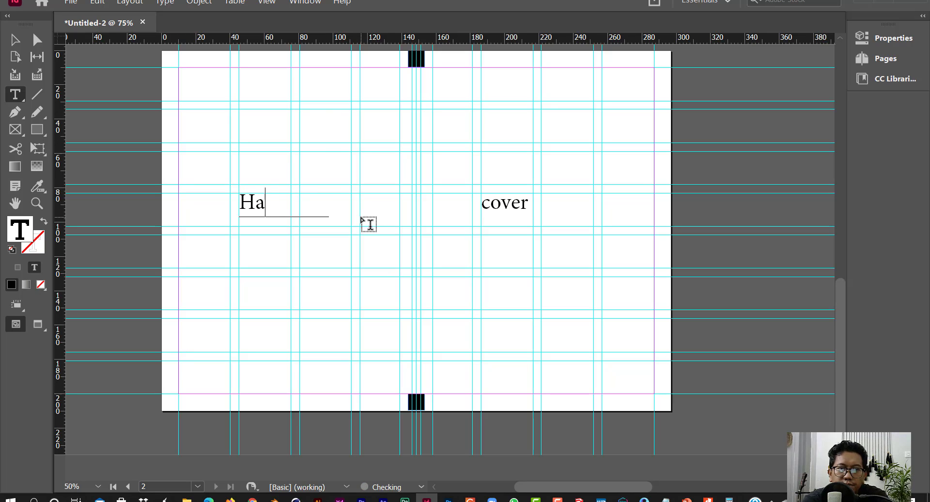
pyautogui.write('l isi 1')
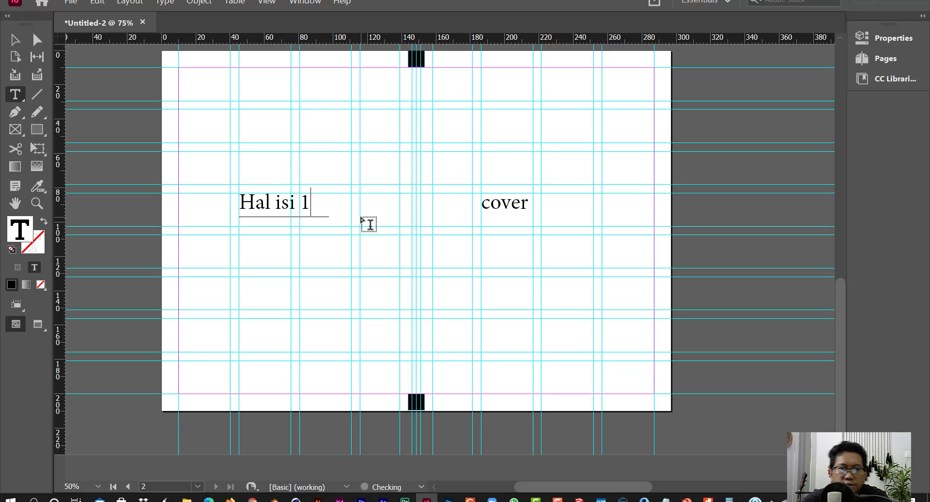
pyautogui.press('Escape')
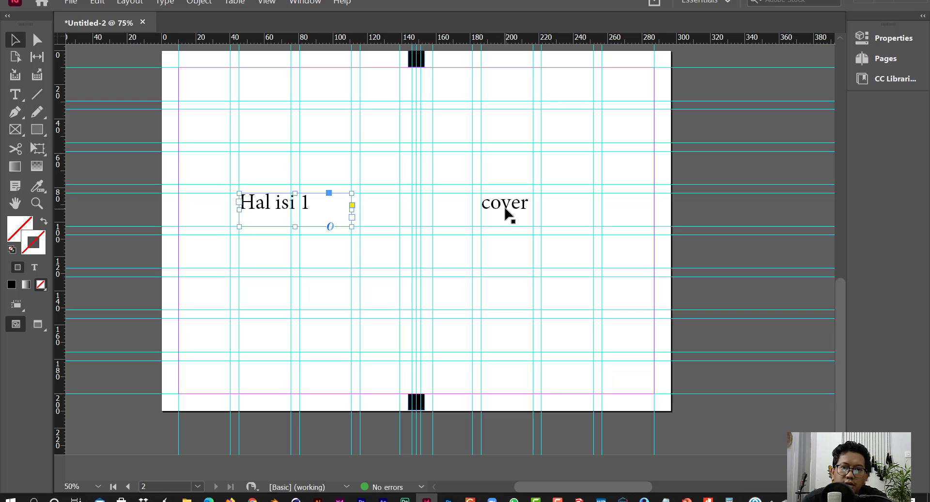
# On page 2, replace the "cover" text with "Hal isi 2" and widen its frame to the next column guide.
pyautogui.press('t')
pyautogui.doubleClick(505, 207)
pyautogui.write('H')
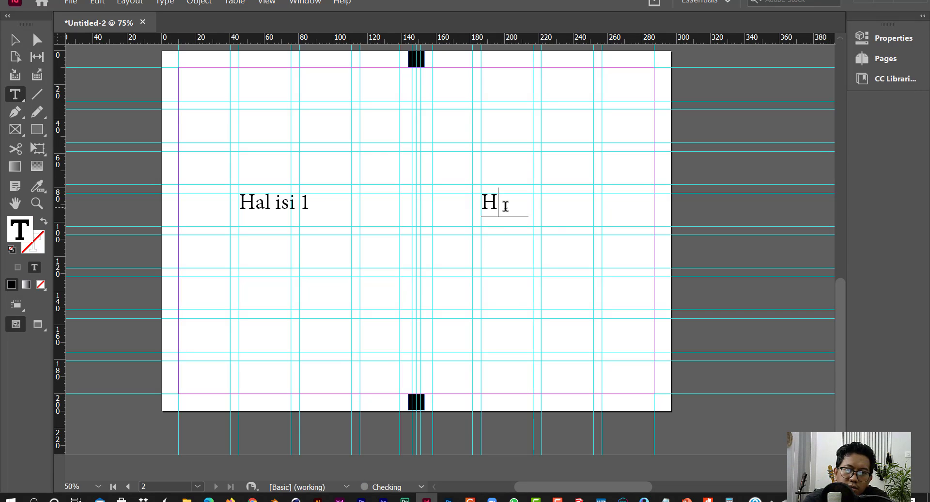
pyautogui.write('al')
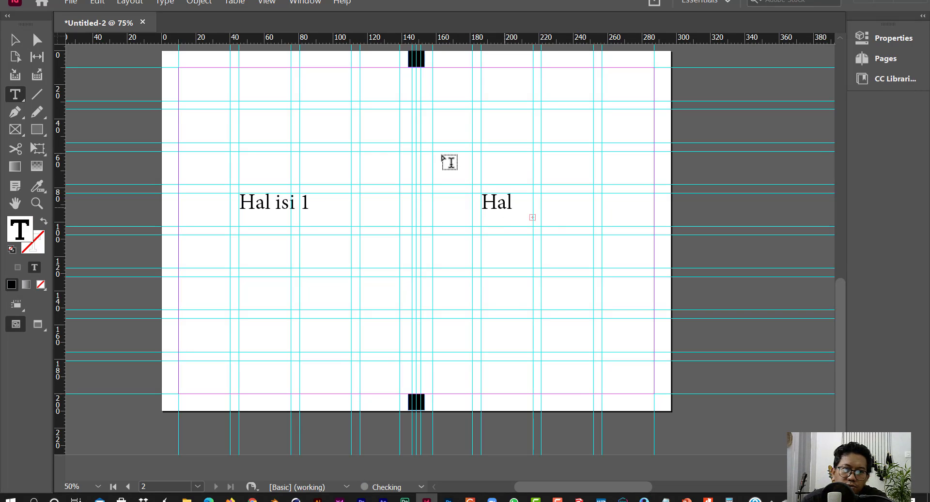
pyautogui.click(22, 44)
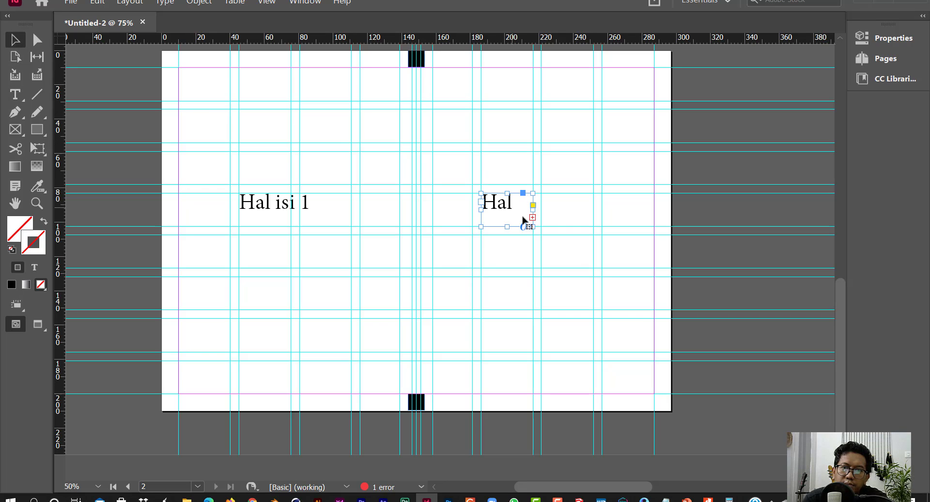
pyautogui.moveTo(533, 216); pyautogui.dragTo(594, 219)
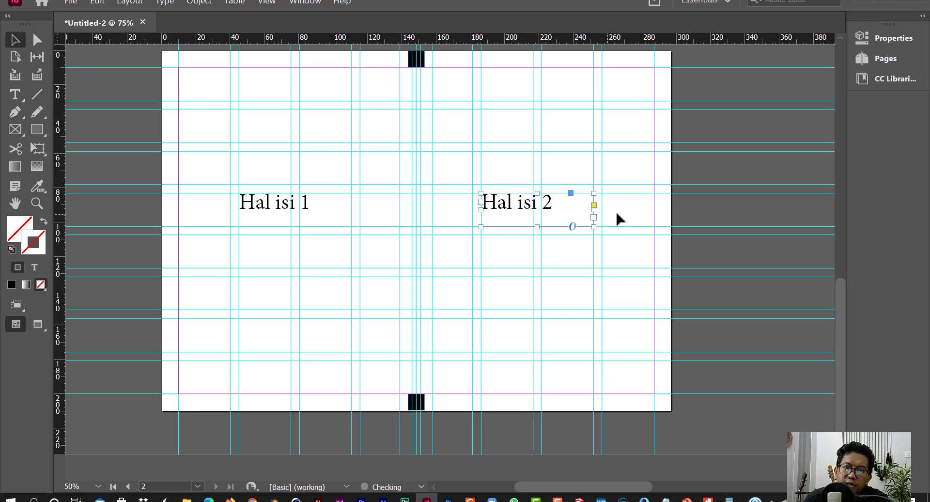
pyautogui.click(654, 237)
# On page 1, move the "cover" text frame to the left half, above the "Backcover" text.
pyautogui.scroll(10, 654, 229)
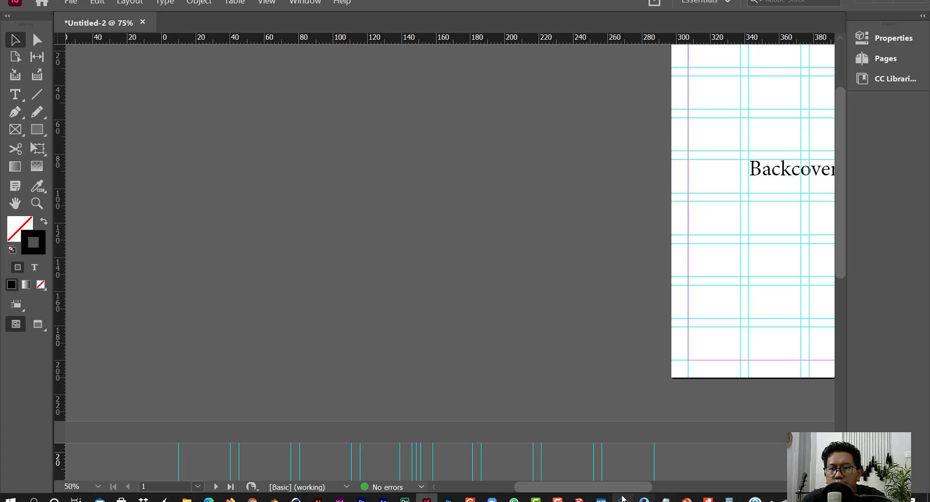
pyautogui.moveTo(623, 487); pyautogui.dragTo(704, 488)
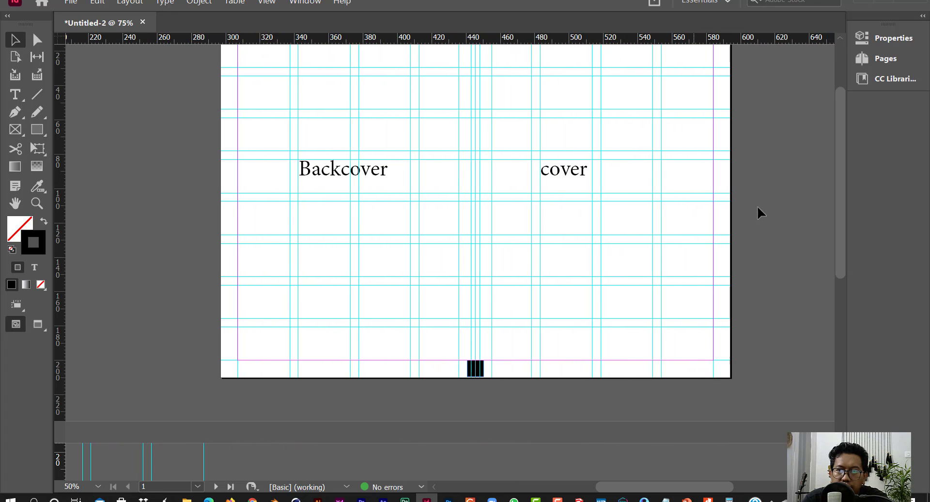
pyautogui.moveTo(839, 174); pyautogui.dragTo(835, 146)
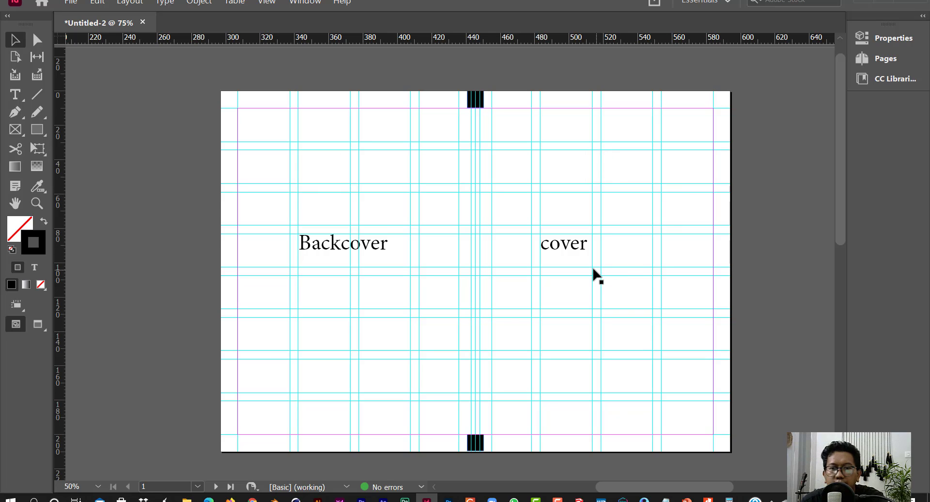
pyautogui.moveTo(559, 245); pyautogui.dragTo(380, 160)
pyautogui.click(631, 162)
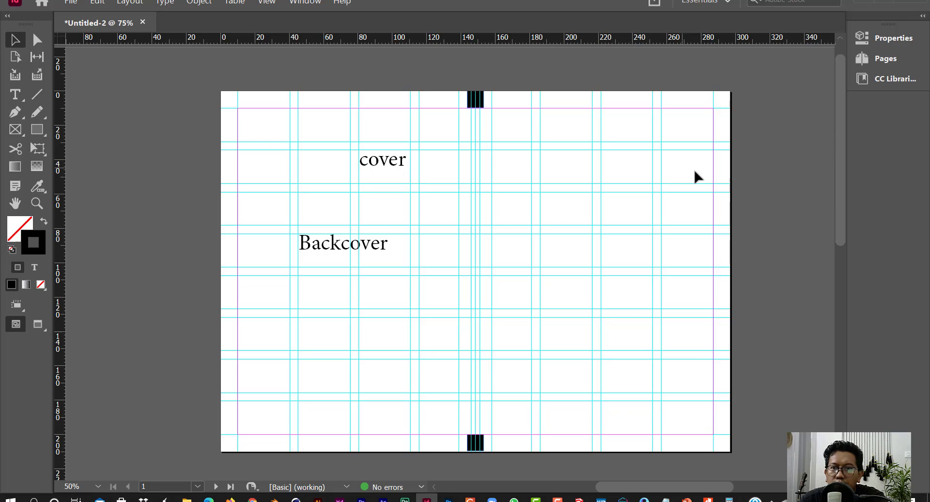
# Draw a rectangle about 151 by 216.5 mm over the right half of page 1, extending slightly past its outer edges.
pyautogui.press('m')
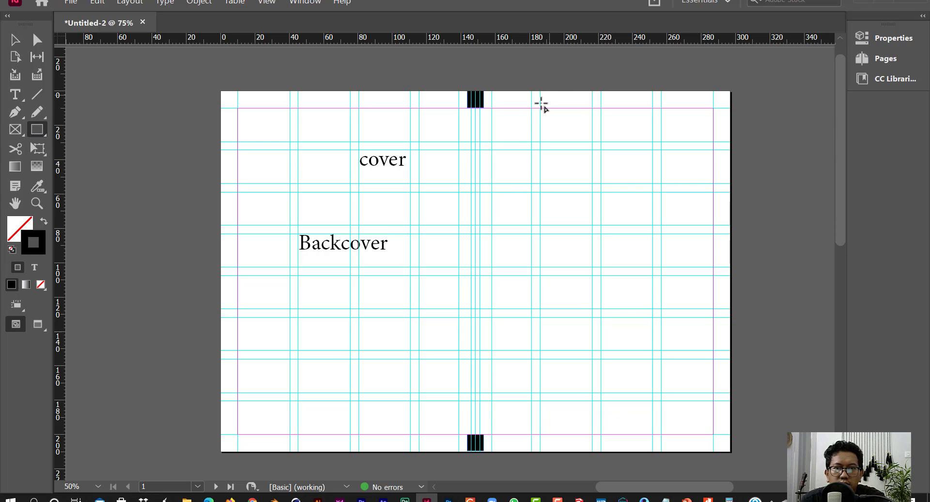
pyautogui.moveTo(476, 86); pyautogui.dragTo(734, 458)
pyautogui.click(15, 39)
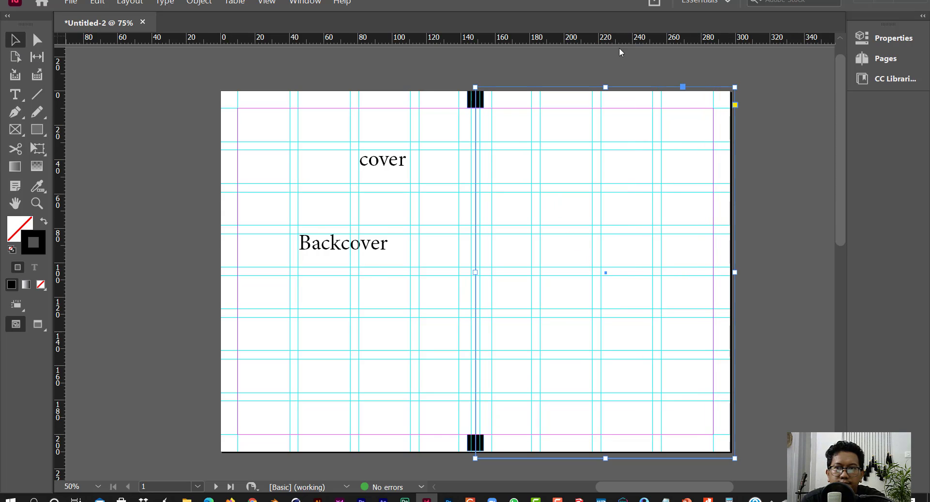
# Fill the rectangle with black and set its stroke to None.
pyautogui.click(887, 38)
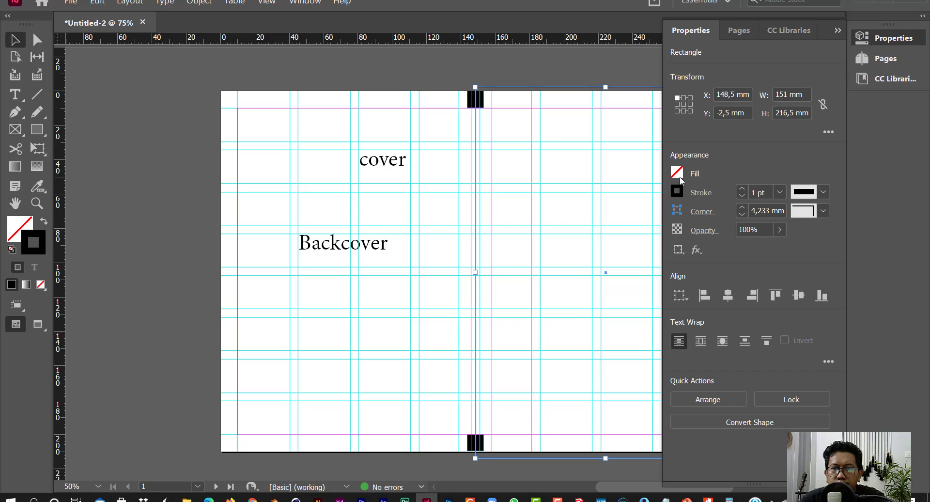
pyautogui.click(677, 172)
pyautogui.click(540, 286)
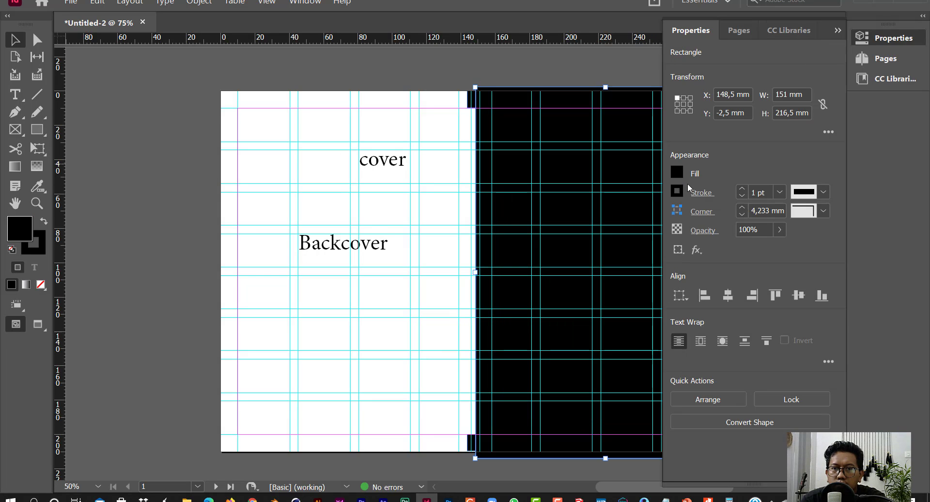
pyautogui.click(678, 191)
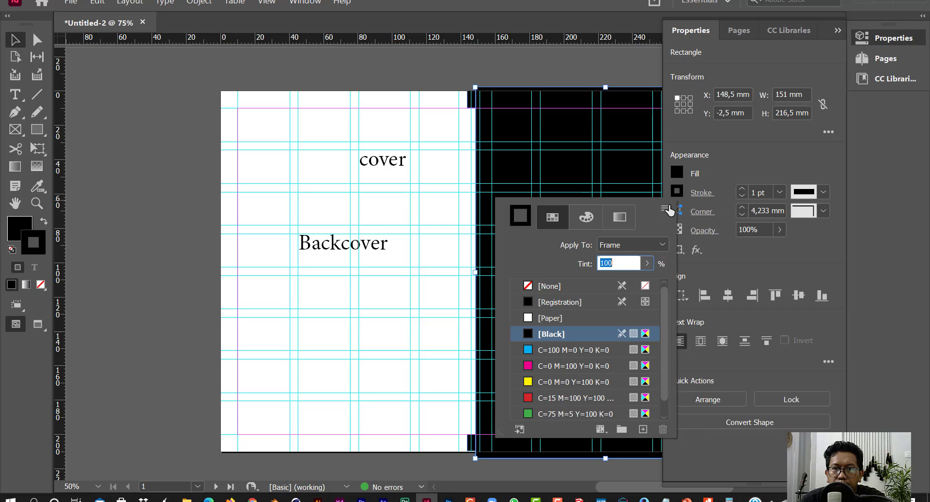
pyautogui.click(544, 319)
pyautogui.click(539, 287)
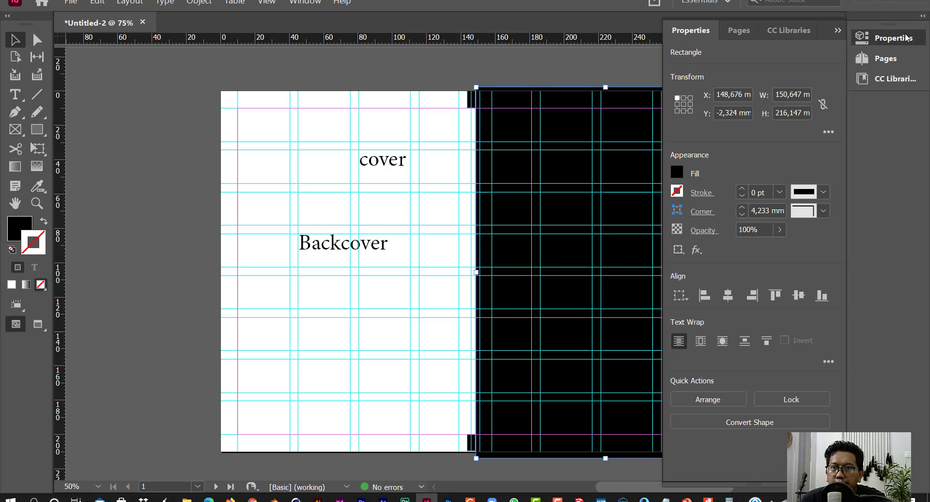
pyautogui.click(836, 31)
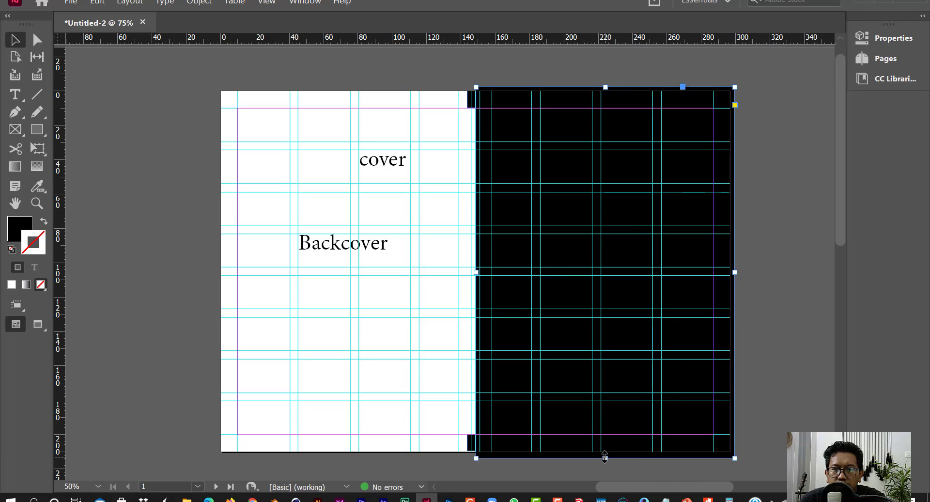
# Raise the rectangle's lower edge to the page's lower edge and shift the rectangle so its left edge sits at X 148.5 mm.
pyautogui.moveTo(605, 457); pyautogui.dragTo(605, 452)
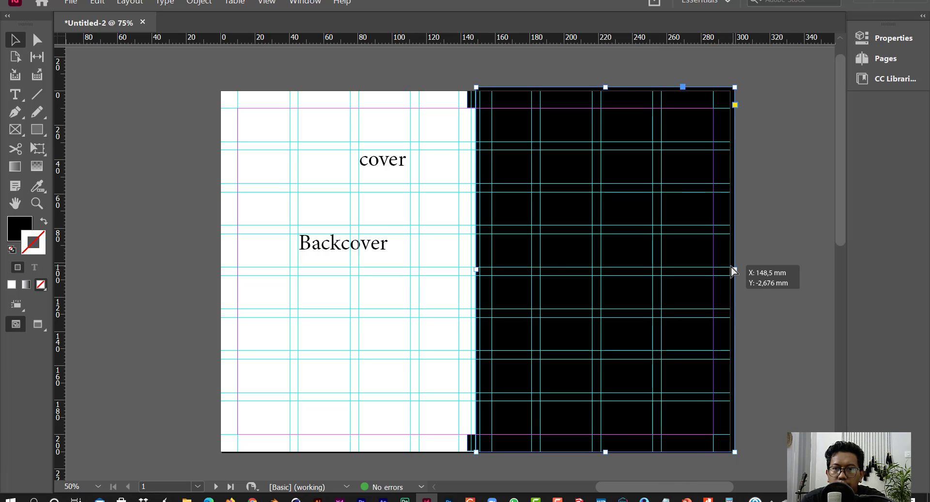
pyautogui.moveTo(732, 268); pyautogui.dragTo(732, 269)
pyautogui.click(749, 266)
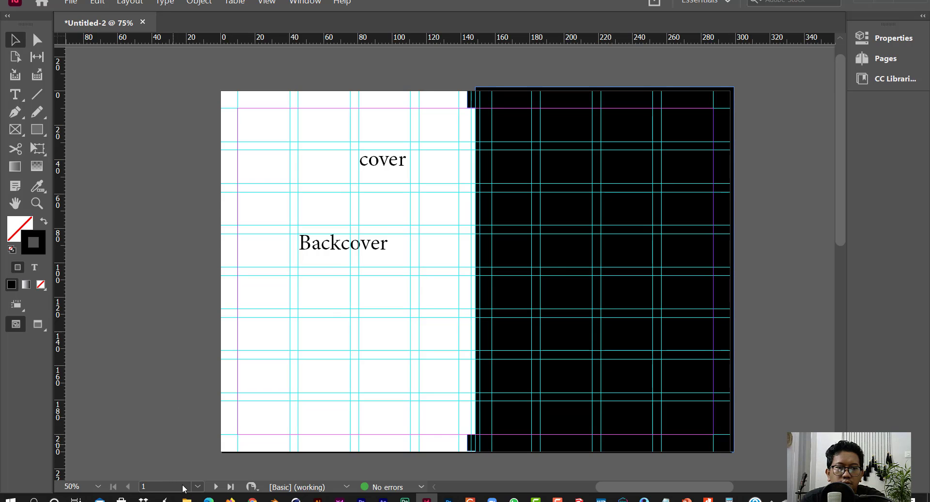
# Place pexels-photo-1450082.jpeg from the Pictures folder into the black rectangle.
pyautogui.moveTo(186, 499)
pyautogui.click(239, 465)
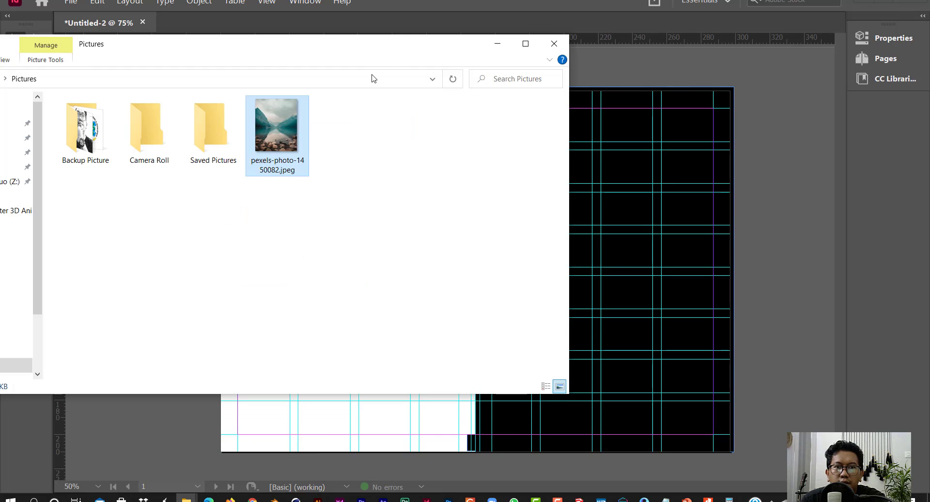
pyautogui.moveTo(378, 43); pyautogui.dragTo(328, 54)
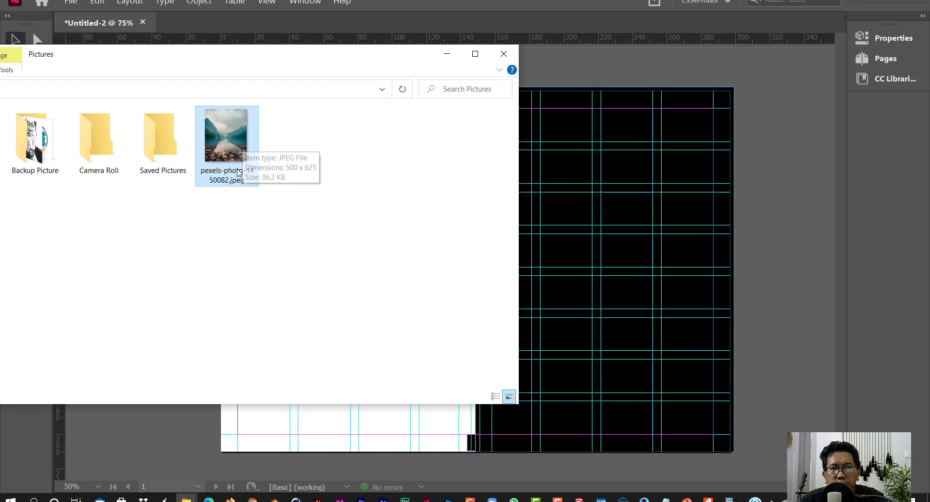
pyautogui.moveTo(231, 140); pyautogui.dragTo(566, 165)
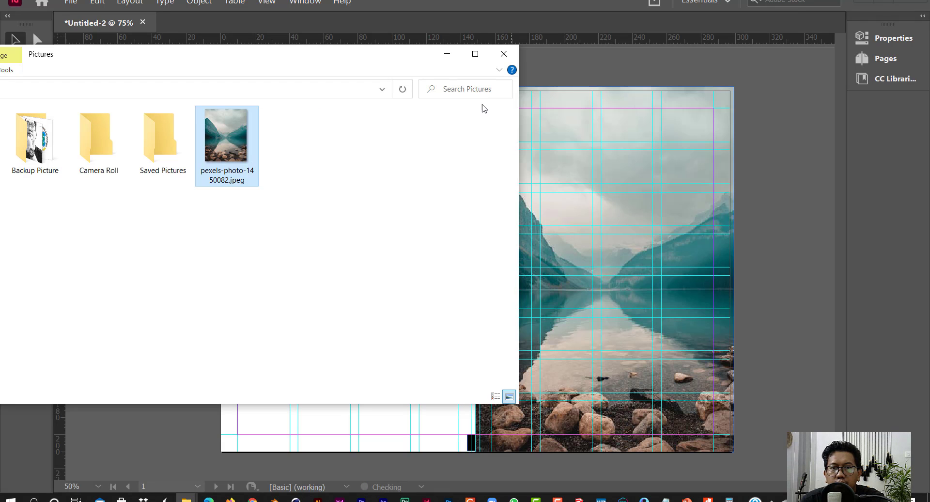
pyautogui.click(447, 54)
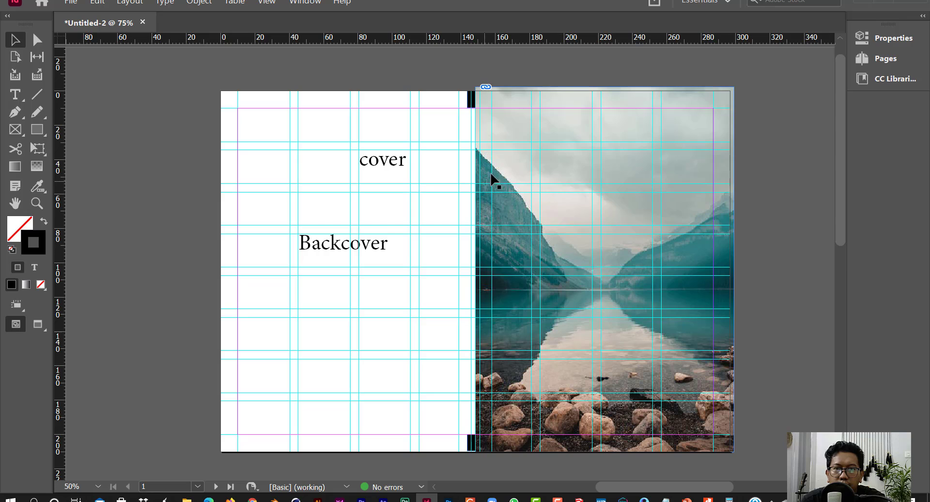
# Extend the photo frame's left edge to the guide just left of the fold centre.
pyautogui.click(490, 186)
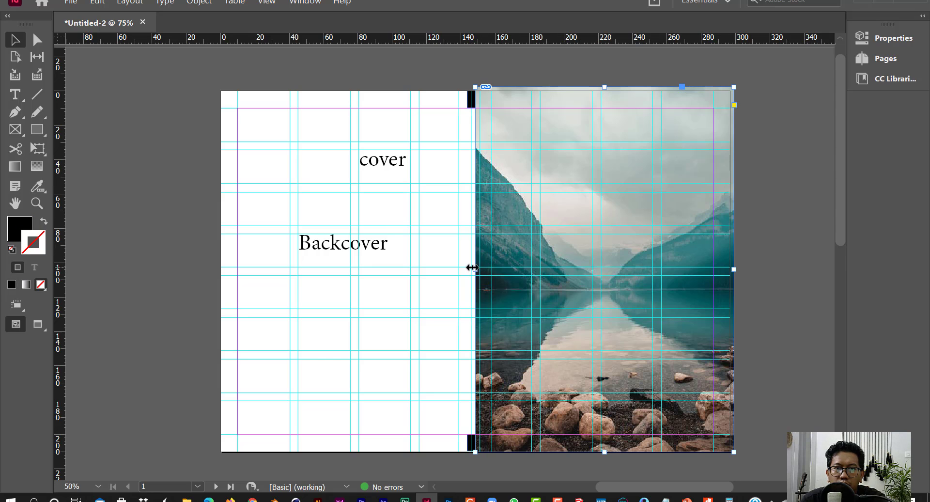
pyautogui.moveTo(473, 268); pyautogui.dragTo(471, 267)
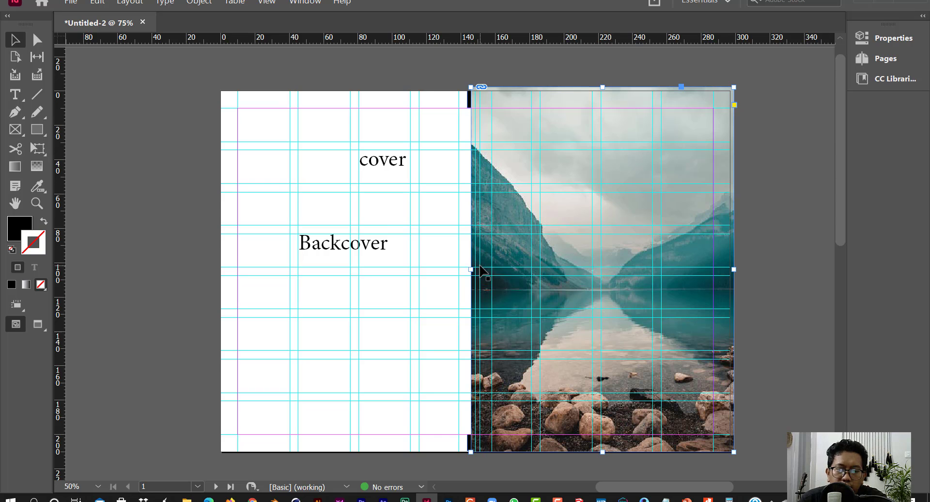
pyautogui.hotkey('ctrl', '=')
pyautogui.hotkey('ctrl', '=')
pyautogui.hotkey('ctrl', '=')
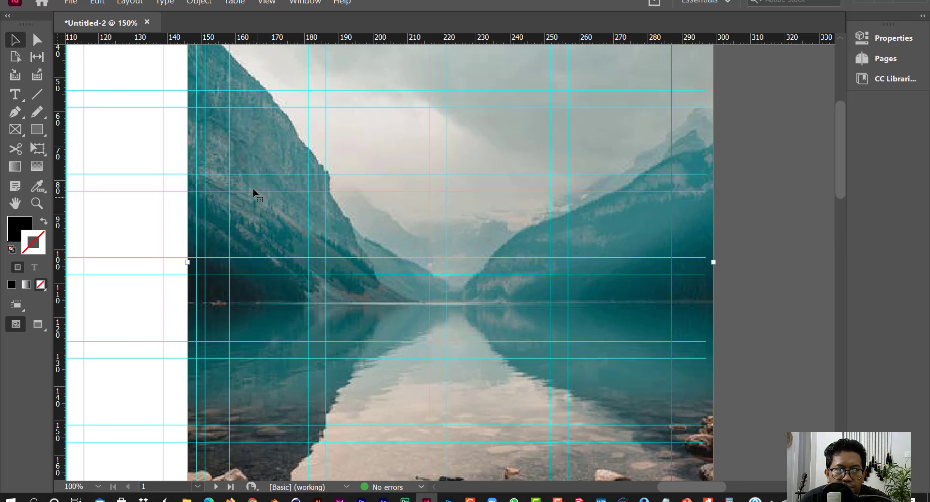
pyautogui.moveTo(210, 221); pyautogui.dragTo(164, 196)
pyautogui.hotkey('ctrl', '-')
pyautogui.hotkey('ctrl', '-')
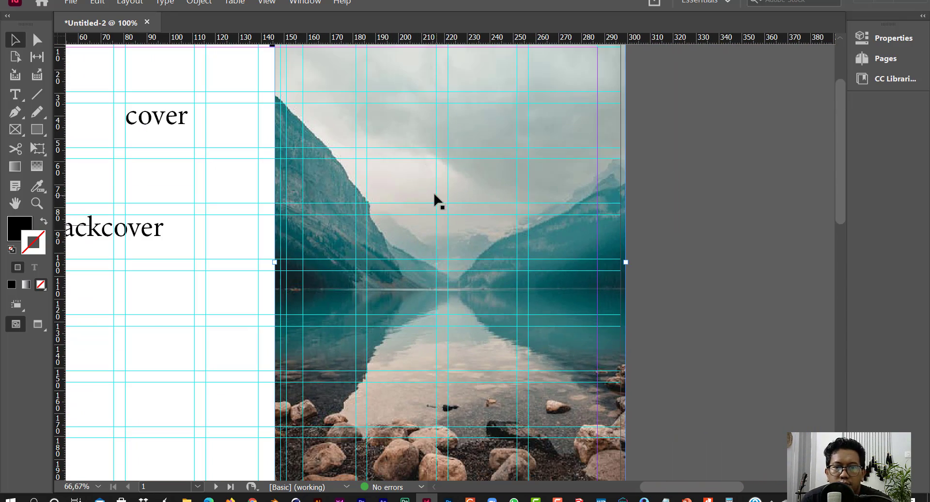
pyautogui.hotkey('ctrl', '-')
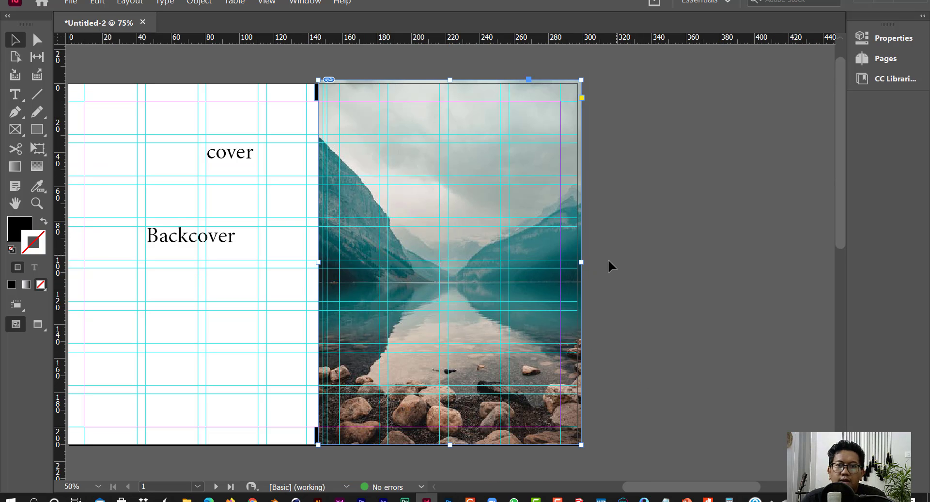
# Pull the photo frame's right edge in to the page's right edge and deselect the frame.
pyautogui.moveTo(582, 263); pyautogui.dragTo(578, 263)
pyautogui.click(602, 204)
pyautogui.hotkey('shift', 'x')
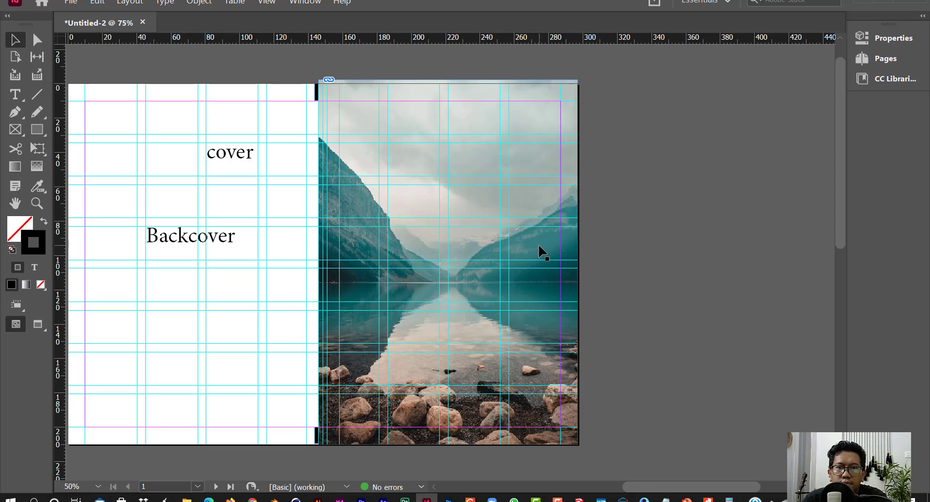
pyautogui.click(539, 246)
pyautogui.click(615, 202)
pyautogui.moveTo(535, 143); pyautogui.dragTo(542, 236)
pyautogui.hotkey('ctrl', 'z')
pyautogui.click(626, 190)
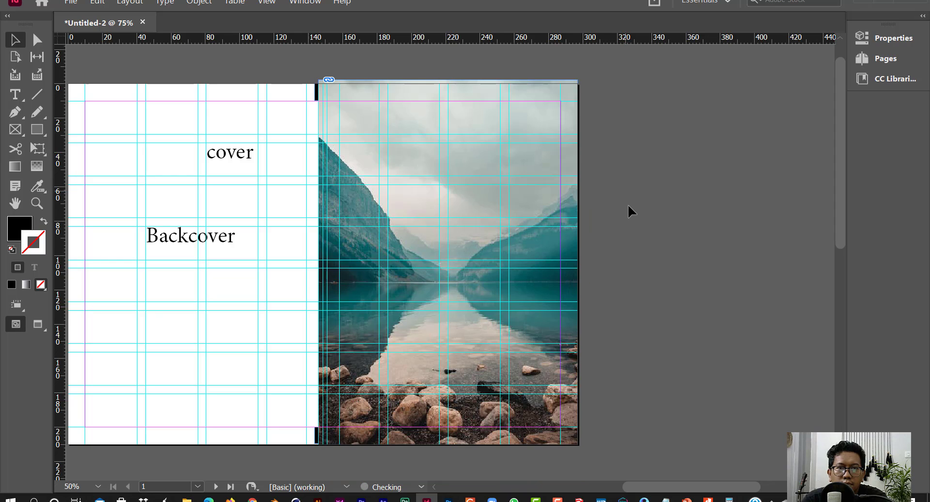
# Preview the page without guides and return to the normal editing view.
pyautogui.hotkey('shift', 'x')
pyautogui.press('w')
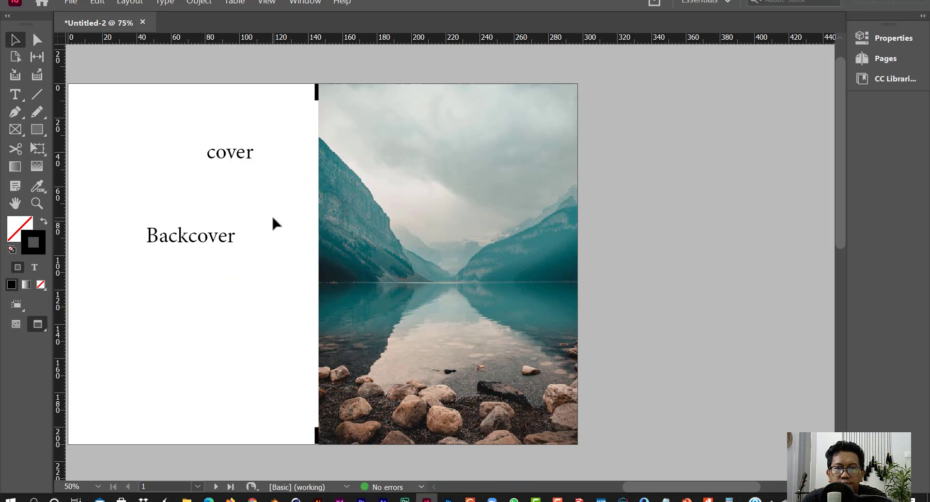
pyautogui.press('w')
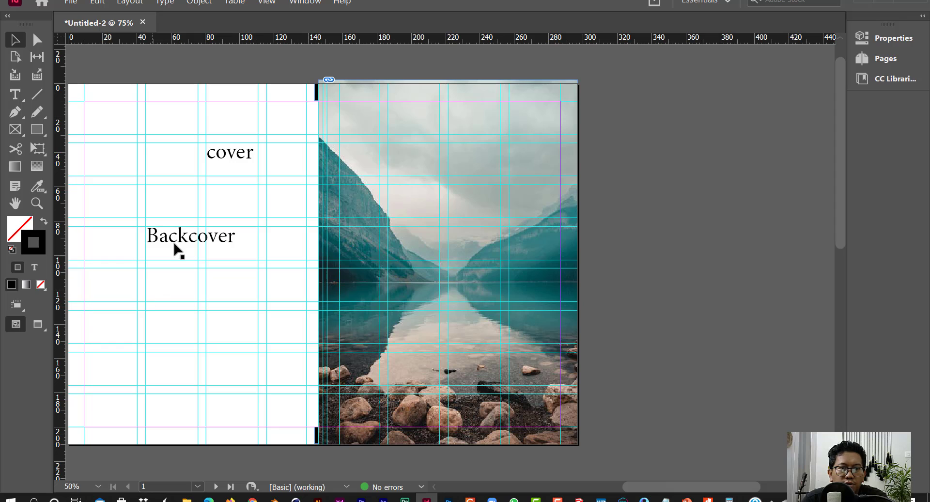
# Move the "cover" text frame onto the upper left part of the photo and bring it to the front.
pyautogui.click(225, 155)
pyautogui.moveTo(226, 155); pyautogui.dragTo(356, 152)
pyautogui.doubleClick(355, 152)
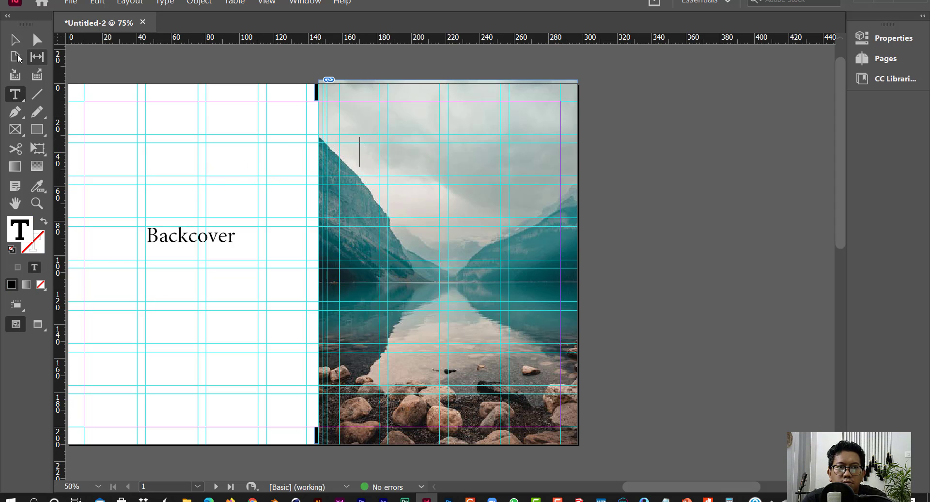
pyautogui.click(16, 43)
pyautogui.rightClick(356, 151)
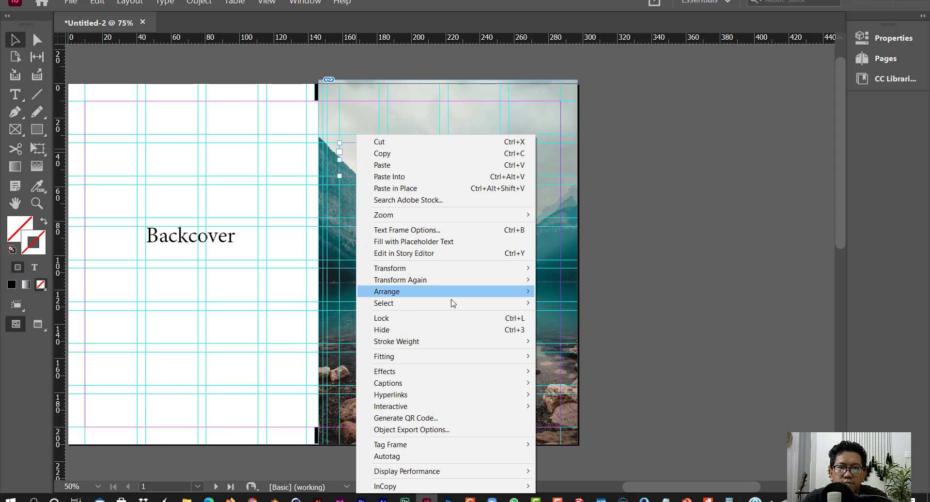
pyautogui.moveTo(457, 293)
pyautogui.click(574, 303)
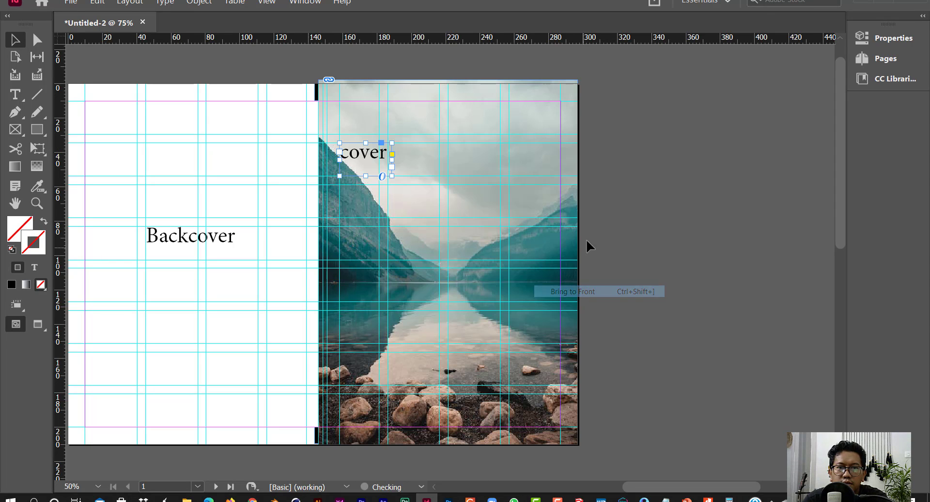
# Enlarge the "cover" text frame from its lower right corner to the guides near the middle of the photo.
pyautogui.doubleClick(360, 154)
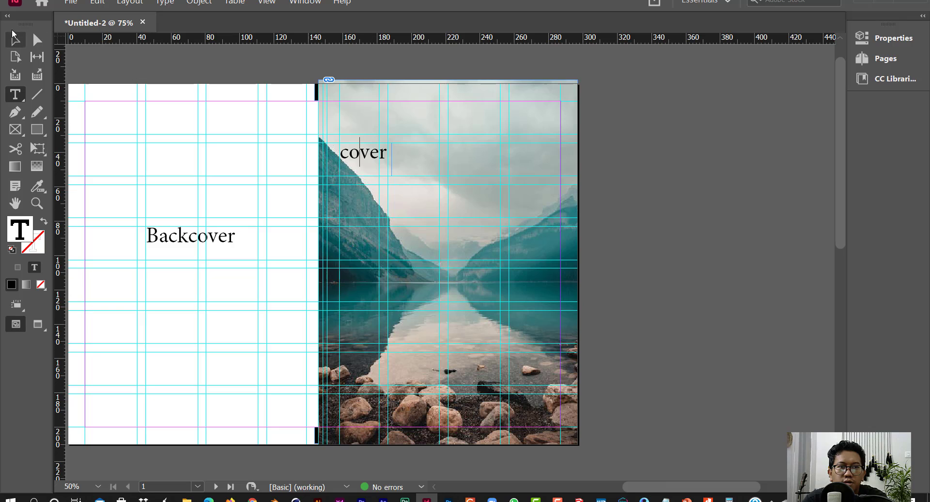
pyautogui.click(16, 43)
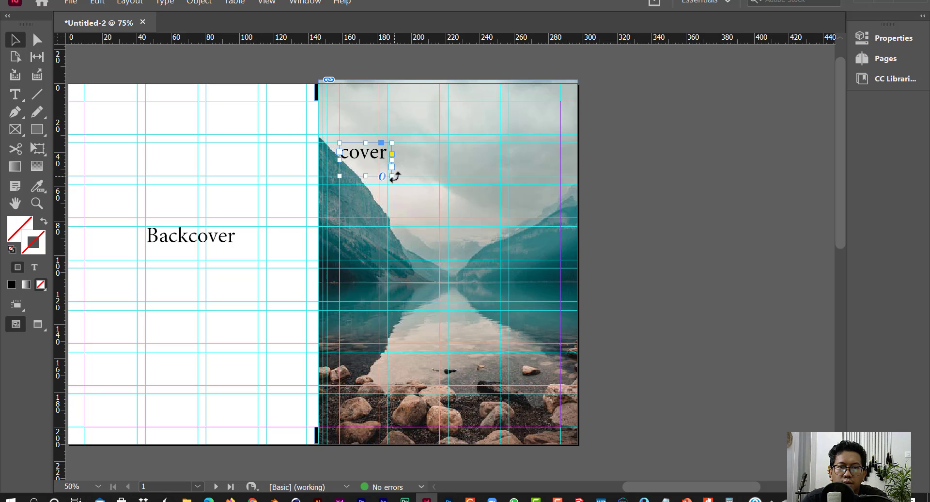
pyautogui.moveTo(392, 176); pyautogui.dragTo(501, 263)
# Replace the "cover" text with the title "Wisata Alam Dunia", one word per line.
pyautogui.doubleClick(364, 160)
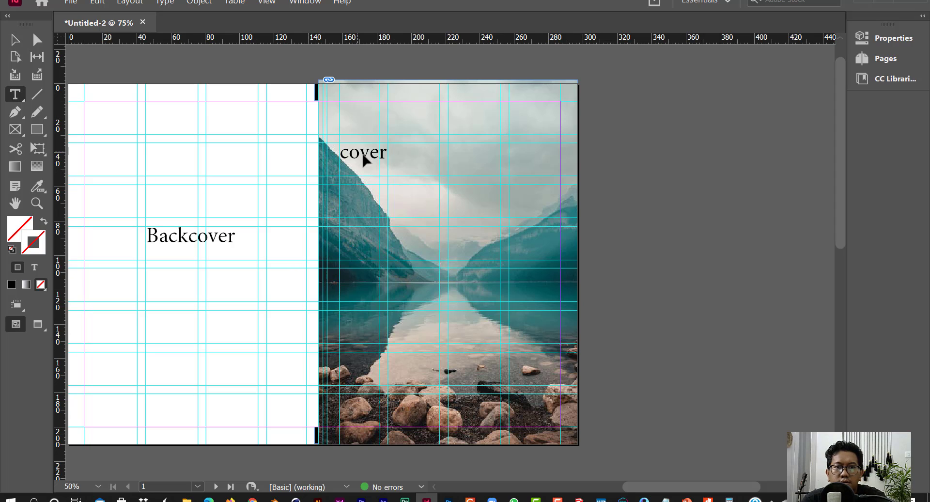
pyautogui.doubleClick(363, 155)
pyautogui.write('WISATA')
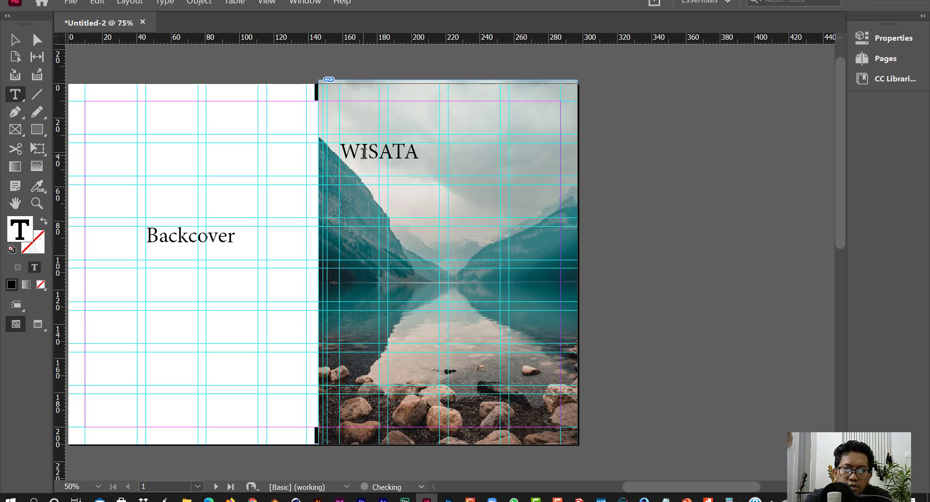
pyautogui.press('Return')
pyautogui.write('AL')
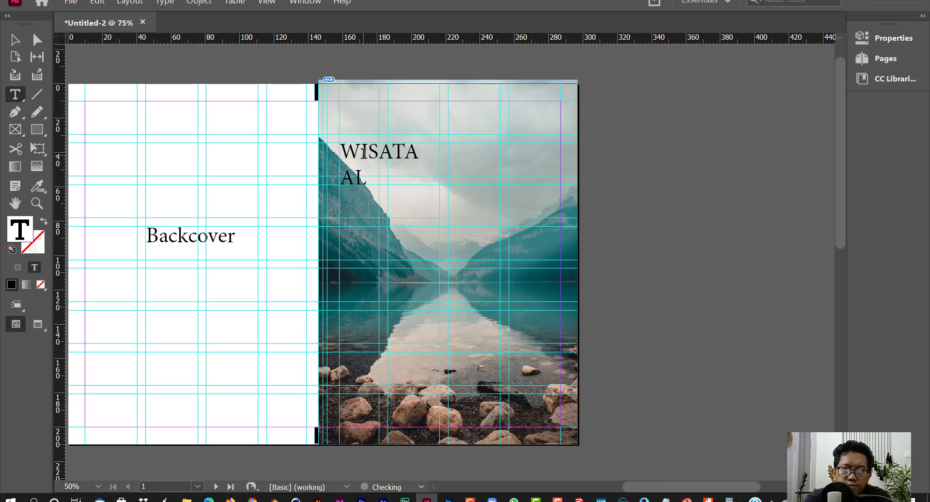
pyautogui.press('BackSpace')
pyautogui.press('BackSpace')
pyautogui.press('BackSpace')
pyautogui.press('BackSpace')
pyautogui.press('BackSpace')
pyautogui.write('is')
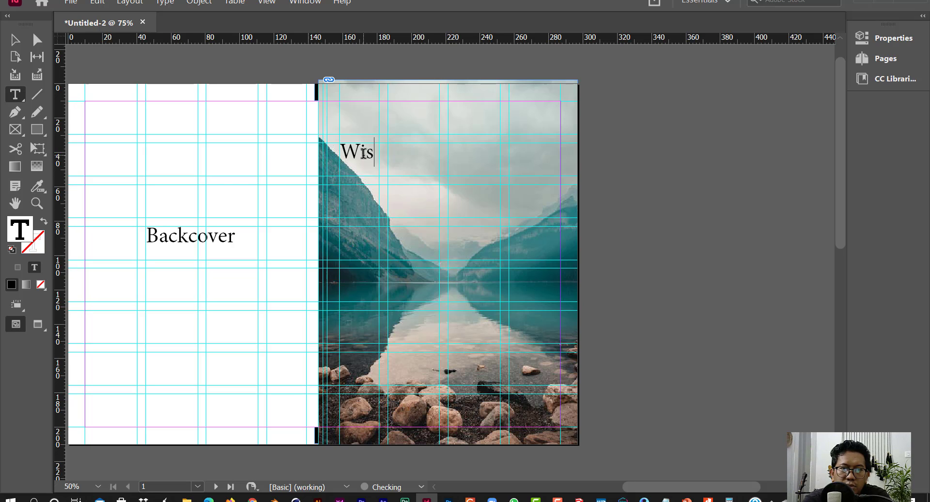
pyautogui.write('ata ')
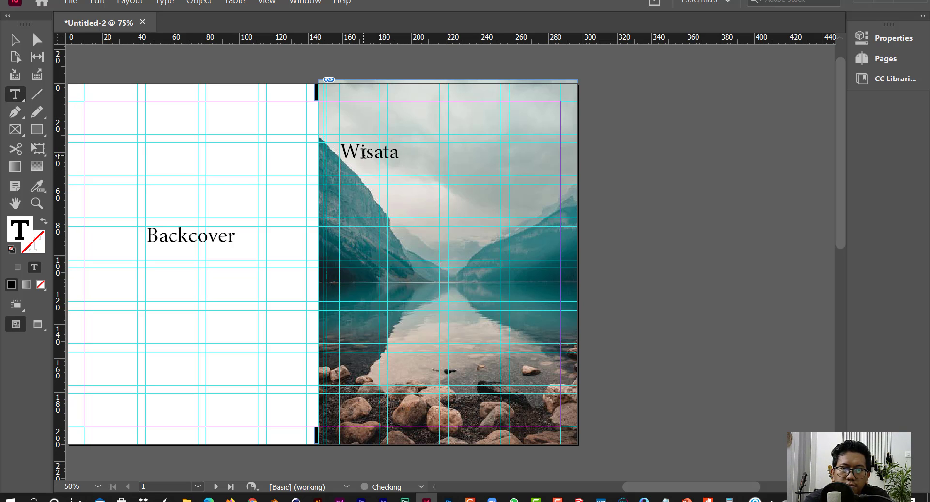
pyautogui.write('Alam')
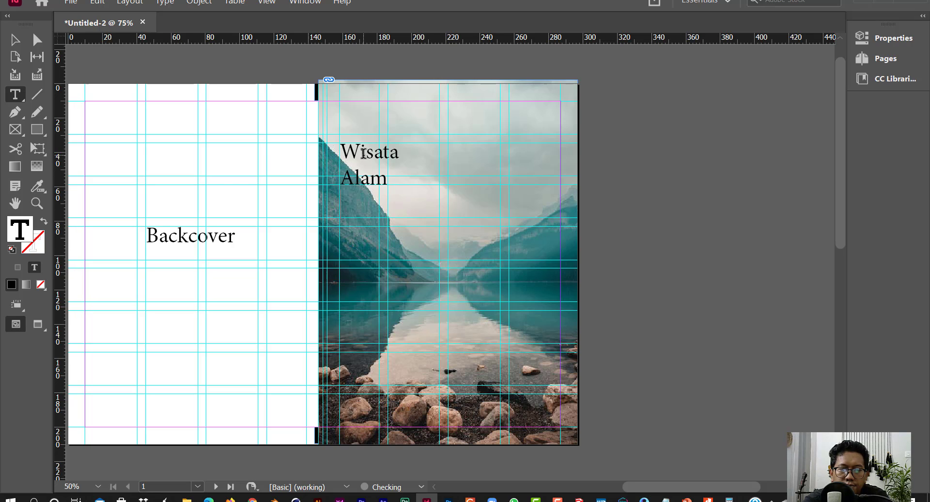
pyautogui.write(' Dunia')
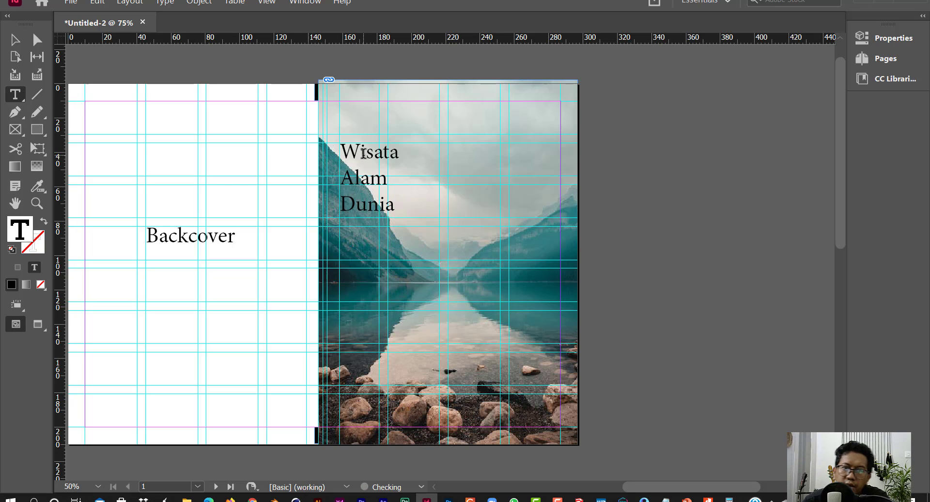
# Set the whole cover title to 72 pt in Source Sans Pro (OTF) Black.
pyautogui.hotkey('ctrl', 'a')
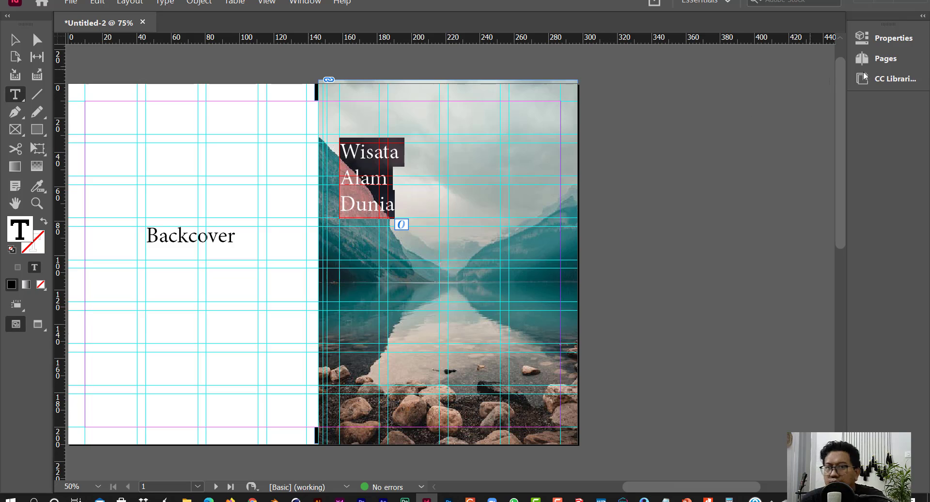
pyautogui.click(877, 41)
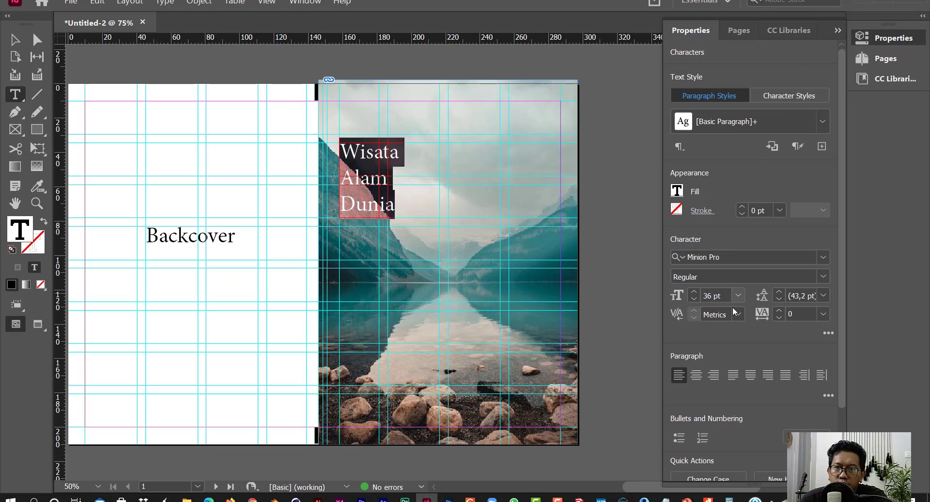
pyautogui.click(738, 295)
pyautogui.click(722, 279)
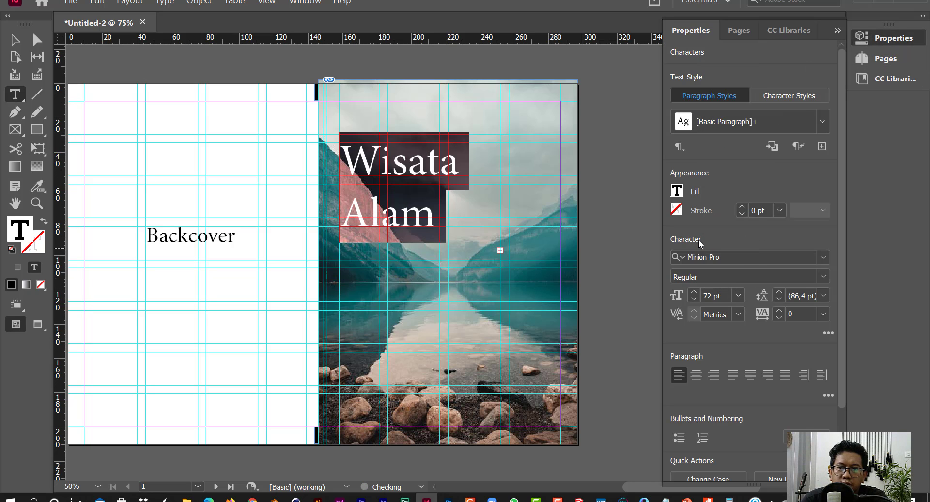
pyautogui.click(718, 256)
pyautogui.write('sour')
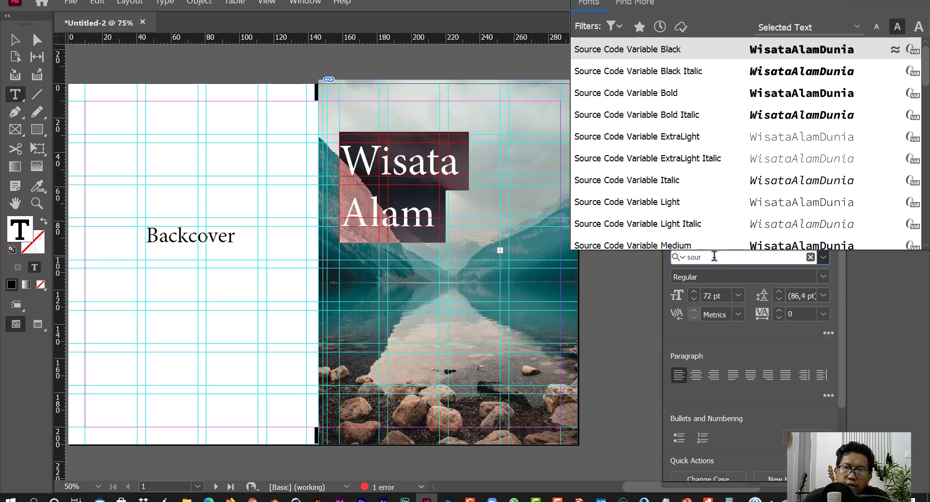
pyautogui.write('ce sans')
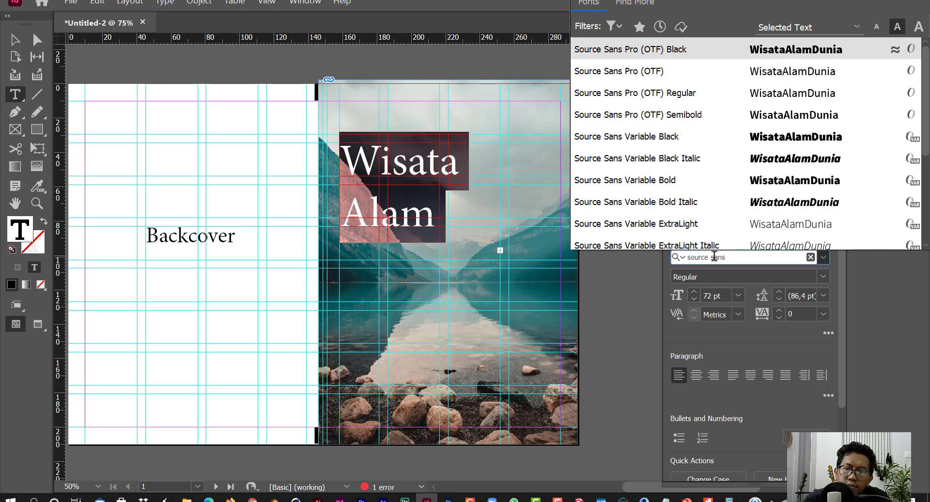
pyautogui.press('Return')
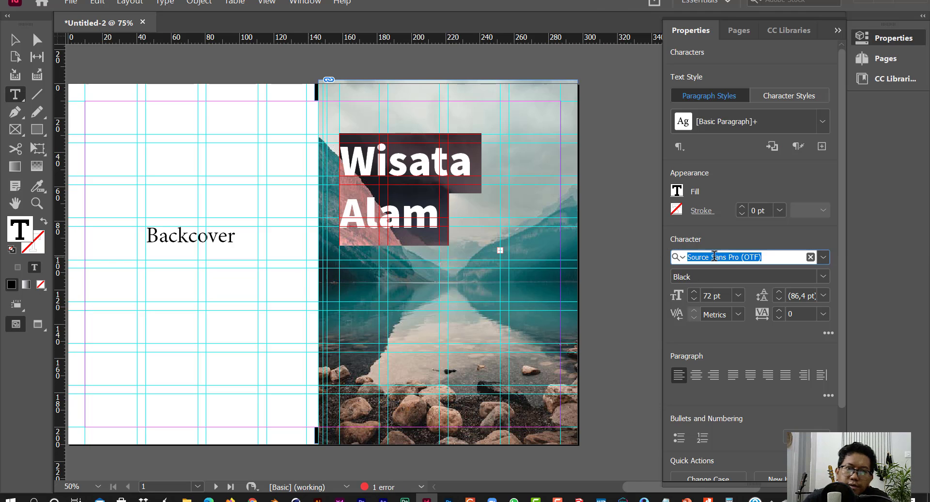
# Extend the title frame downward to a height of 78,125 mm and set all its text to 60 pt.
pyautogui.click(15, 40)
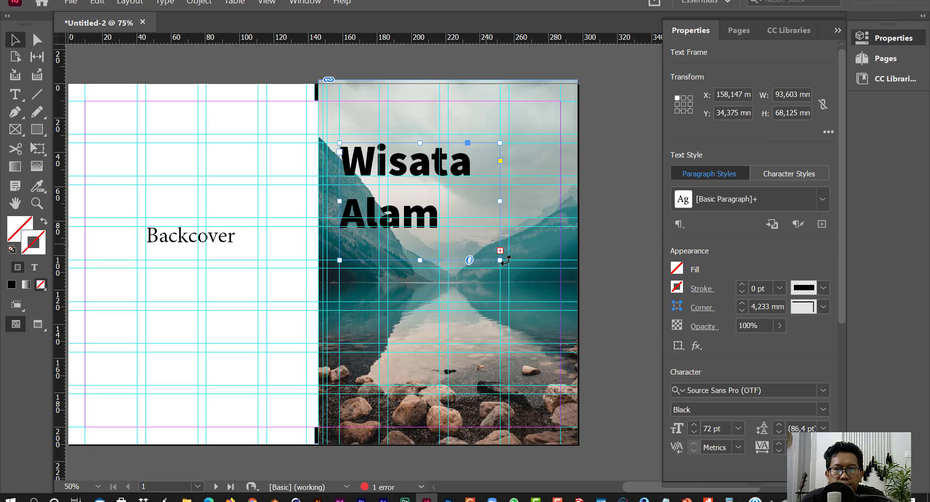
pyautogui.moveTo(501, 251); pyautogui.dragTo(499, 277)
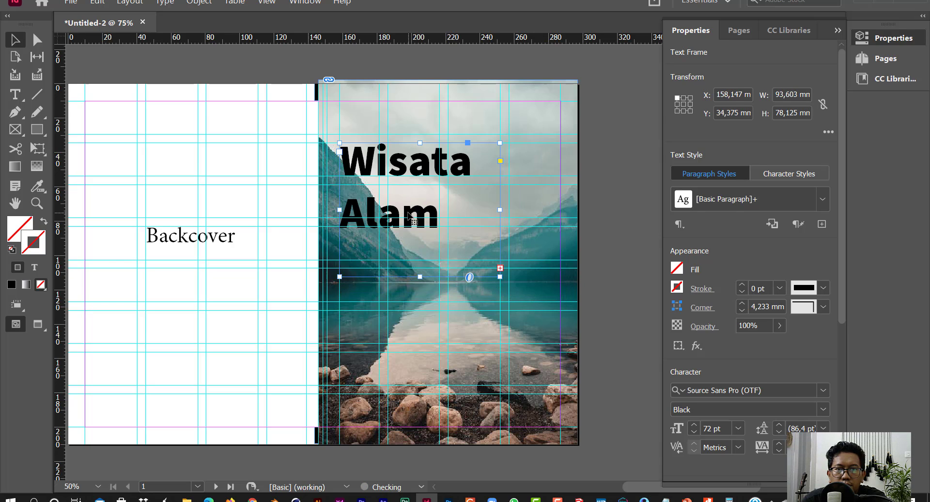
pyautogui.doubleClick(408, 214)
pyautogui.hotkey('ctrl', 'a')
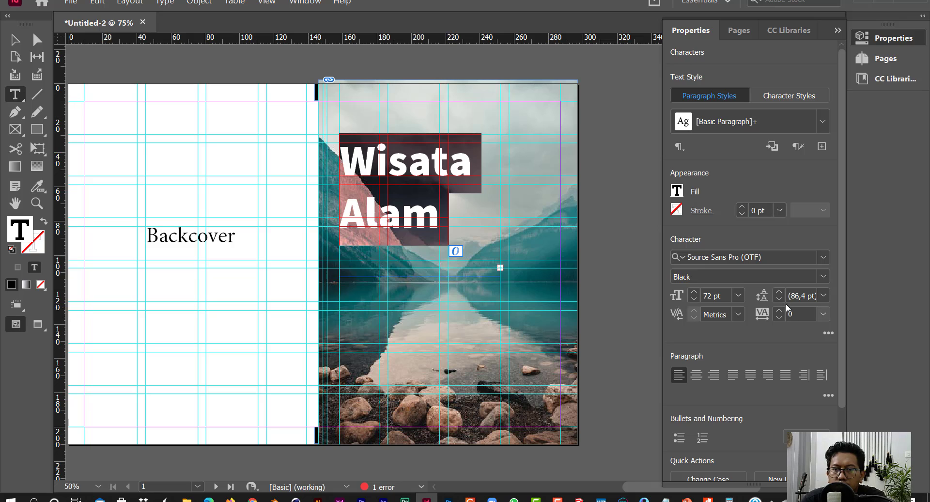
pyautogui.click(724, 296)
pyautogui.click(737, 296)
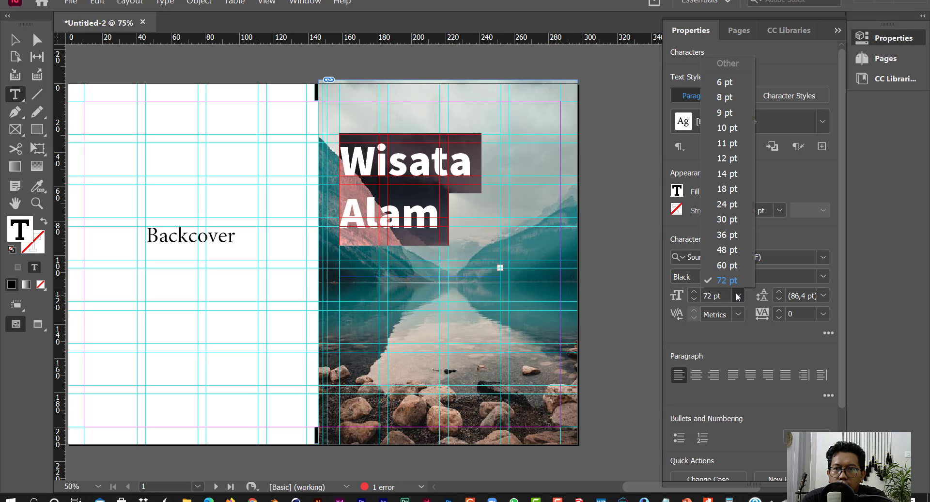
pyautogui.click(729, 266)
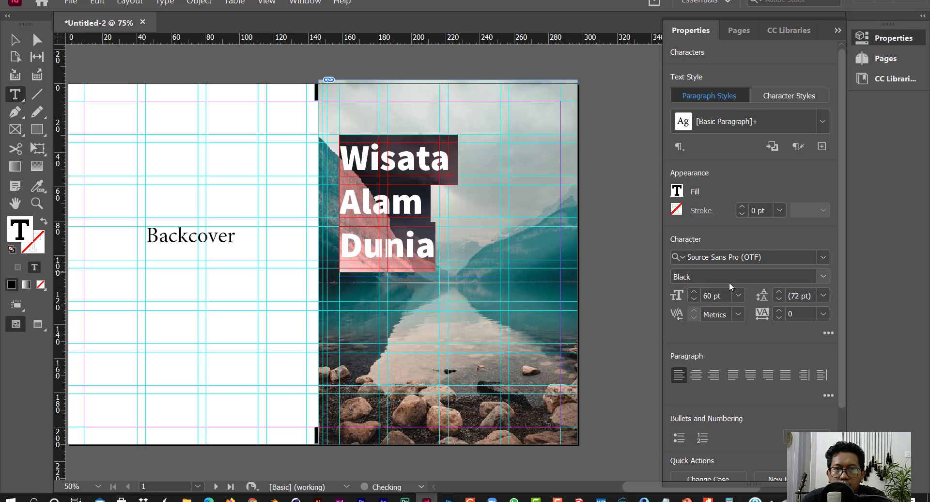
# Tighten the leading of the title text to 50 pt.
pyautogui.click(779, 299)
pyautogui.click(779, 301)
pyautogui.click(780, 300)
pyautogui.click(780, 300)
pyautogui.click(780, 301)
pyautogui.click(780, 301)
pyautogui.click(780, 301)
pyautogui.click(780, 300)
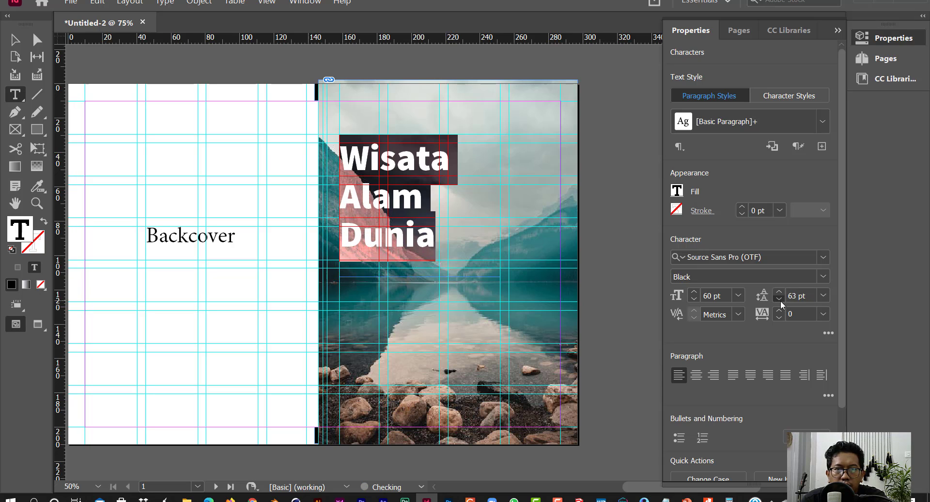
pyautogui.click(780, 300)
pyautogui.click(780, 300)
pyautogui.click(780, 300)
pyautogui.click(779, 301)
pyautogui.click(780, 300)
pyautogui.click(779, 301)
pyautogui.click(780, 300)
pyautogui.click(780, 301)
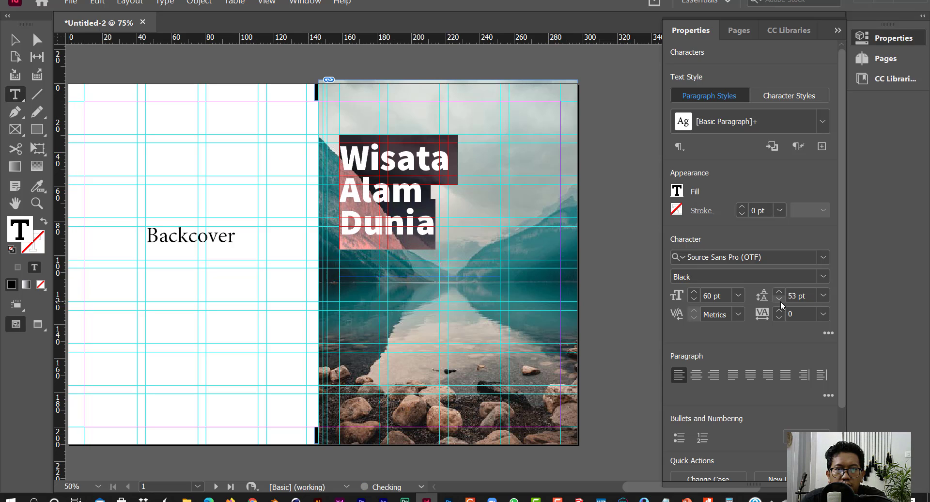
pyautogui.click(780, 300)
pyautogui.click(780, 300)
pyautogui.click(780, 300)
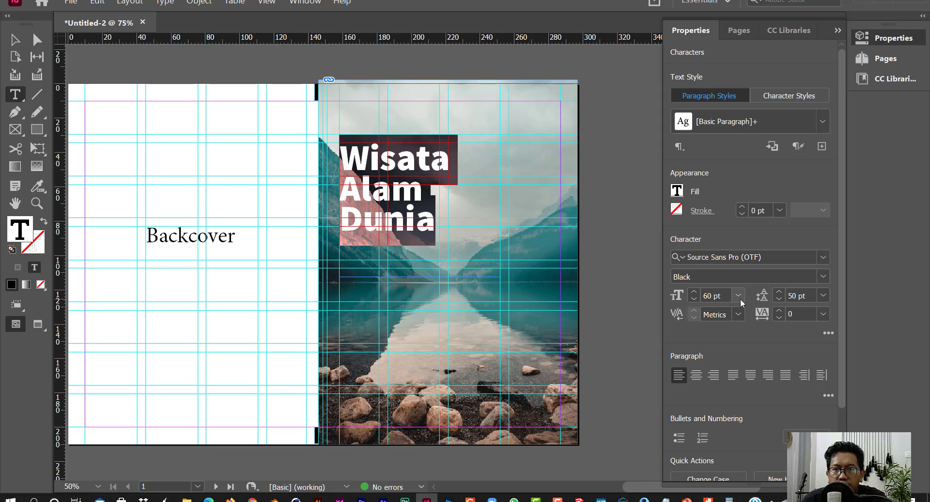
# Set the font size of the title text to 82 pt.
pyautogui.click(721, 296)
pyautogui.write('8')
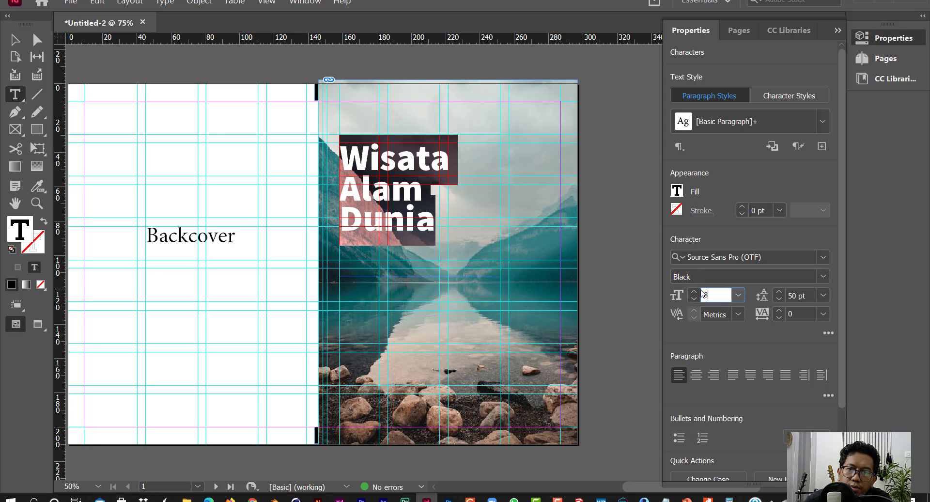
pyautogui.write('2')
pyautogui.press('Return')
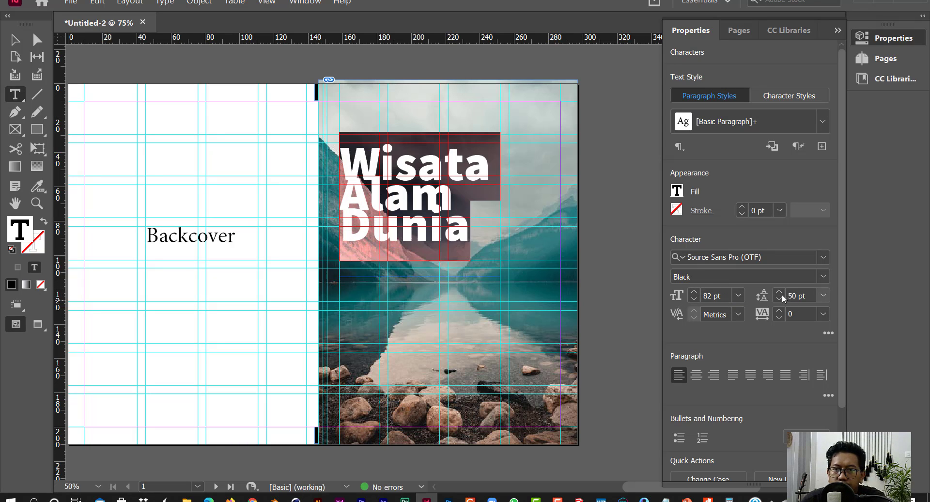
# Loosen the leading of the title text to 66 pt and leave text editing.
pyautogui.click(779, 292)
pyautogui.click(779, 292)
pyautogui.click(779, 292)
pyautogui.click(780, 292)
pyautogui.click(779, 292)
pyautogui.click(780, 292)
pyautogui.click(779, 292)
pyautogui.click(780, 292)
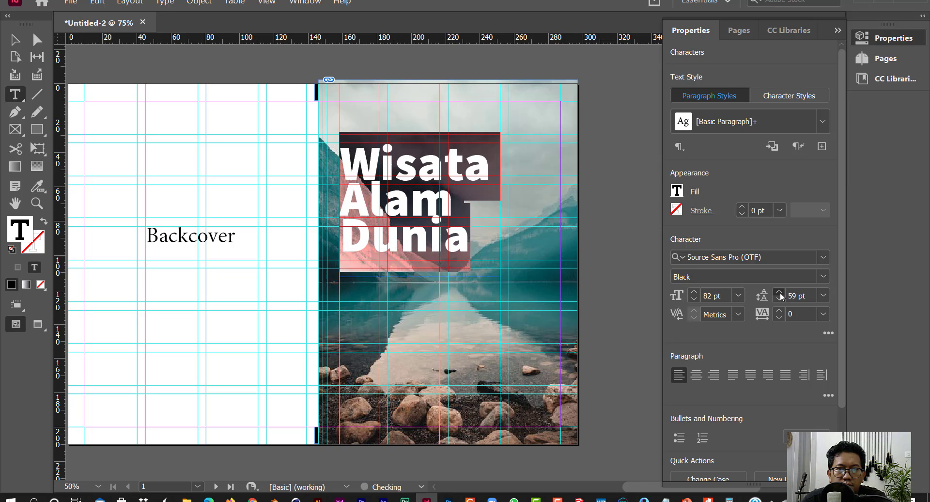
pyautogui.click(781, 298)
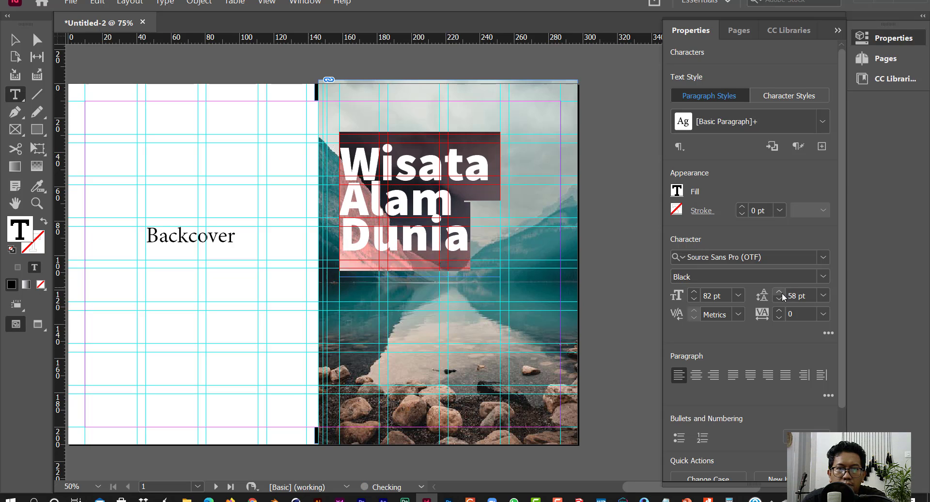
pyautogui.click(780, 292)
pyautogui.click(779, 292)
pyautogui.click(779, 292)
pyautogui.click(779, 292)
pyautogui.click(779, 293)
pyautogui.click(780, 292)
pyautogui.click(780, 292)
pyautogui.click(779, 292)
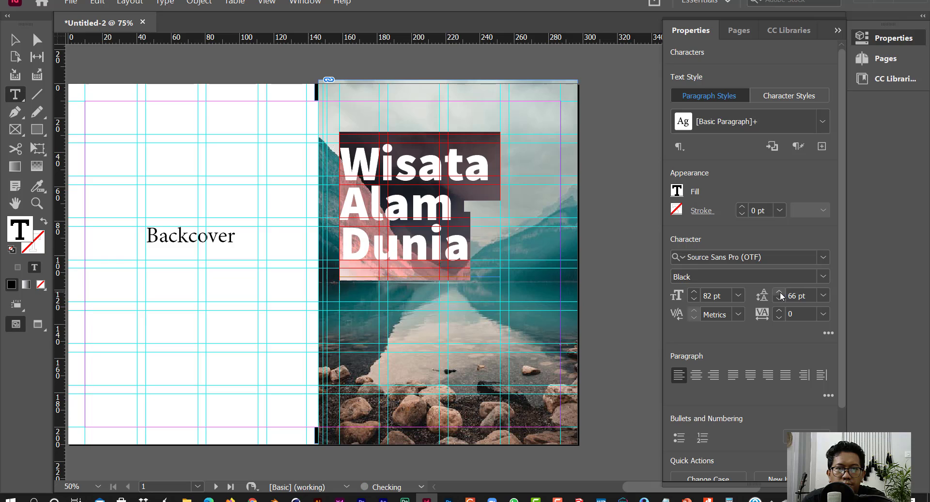
pyautogui.click(15, 40)
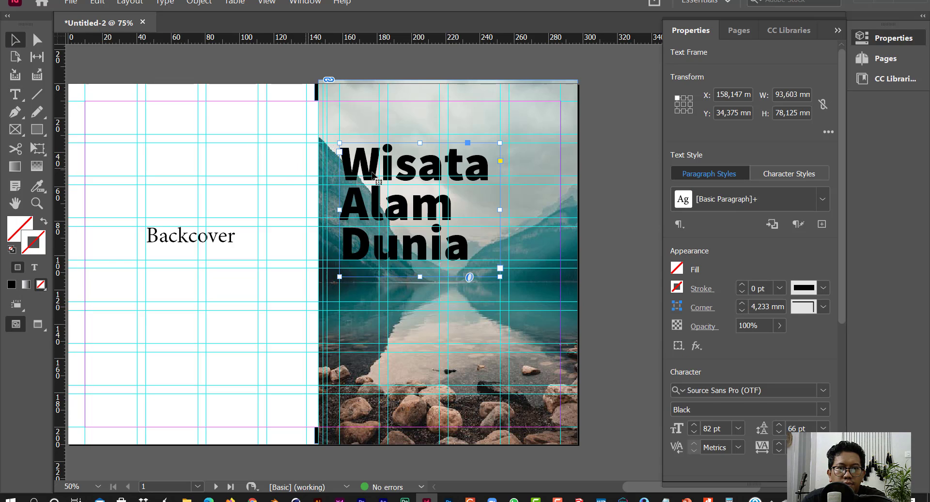
# Fill the whole title text with the [Paper] swatch and deselect it.
pyautogui.doubleClick(421, 177)
pyautogui.hotkey('ctrl', 'a')
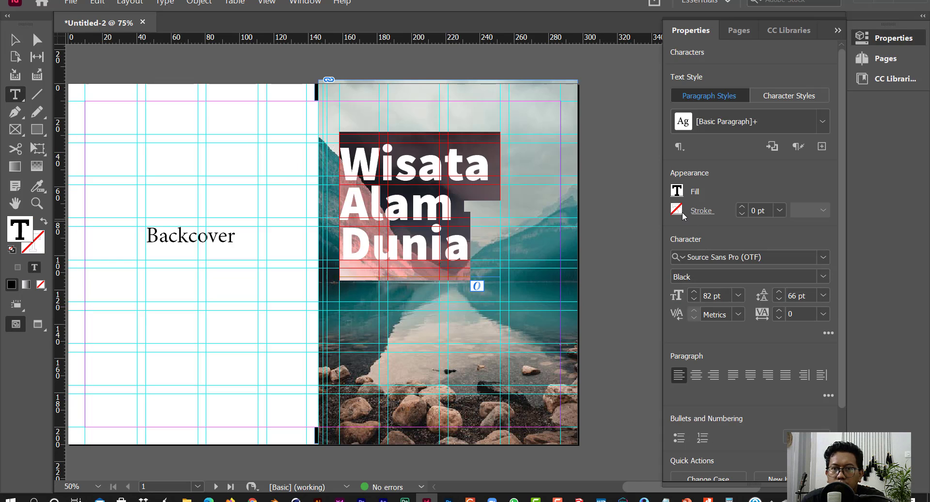
pyautogui.click(677, 191)
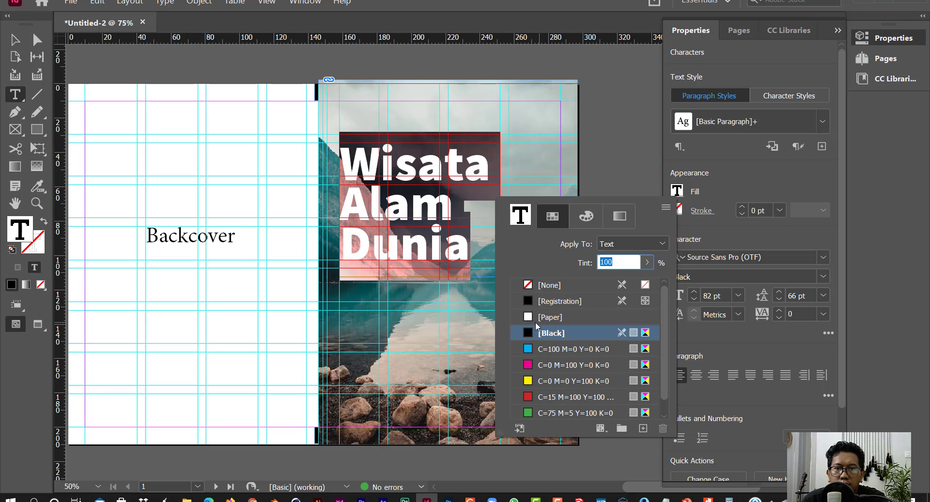
pyautogui.click(529, 318)
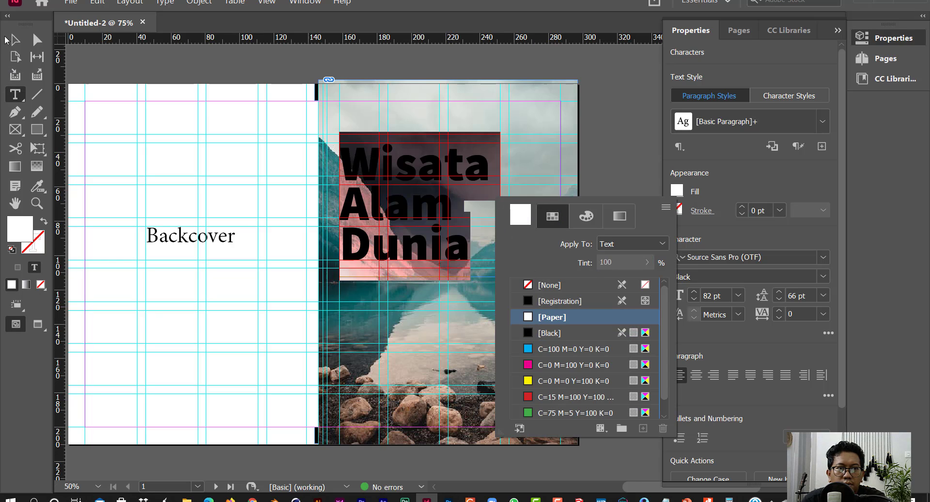
pyautogui.press('Escape')
pyautogui.click(187, 131)
# Try individual letter colours in "Dunia": fill the "D" with the magenta swatch and the "u" with the yellow swatch.
pyautogui.moveTo(341, 242); pyautogui.dragTo(374, 255)
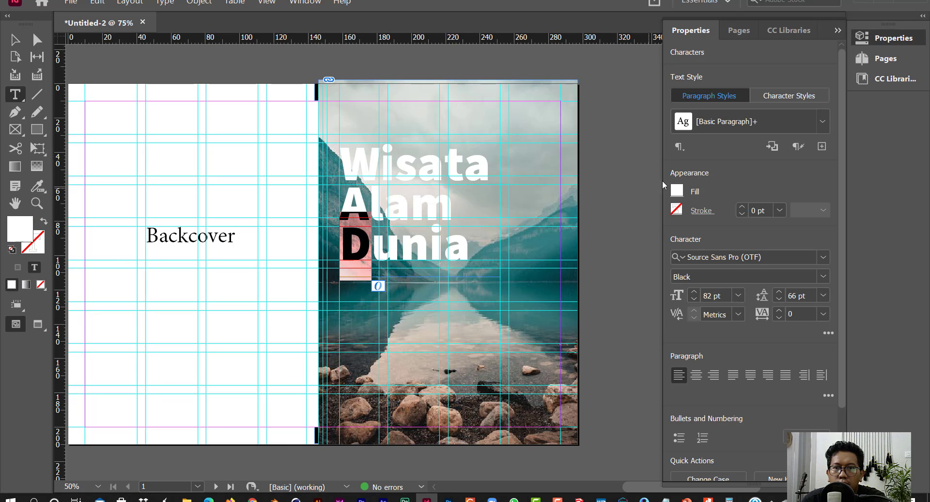
pyautogui.click(677, 194)
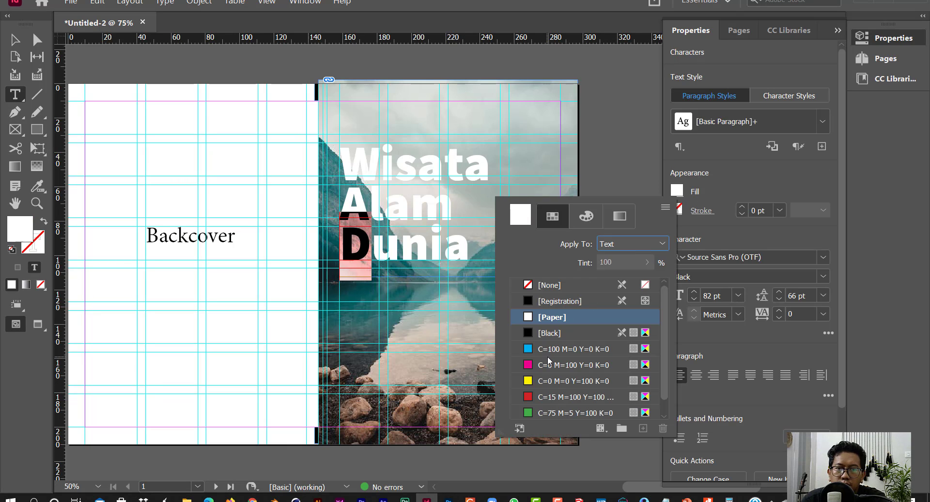
pyautogui.click(546, 363)
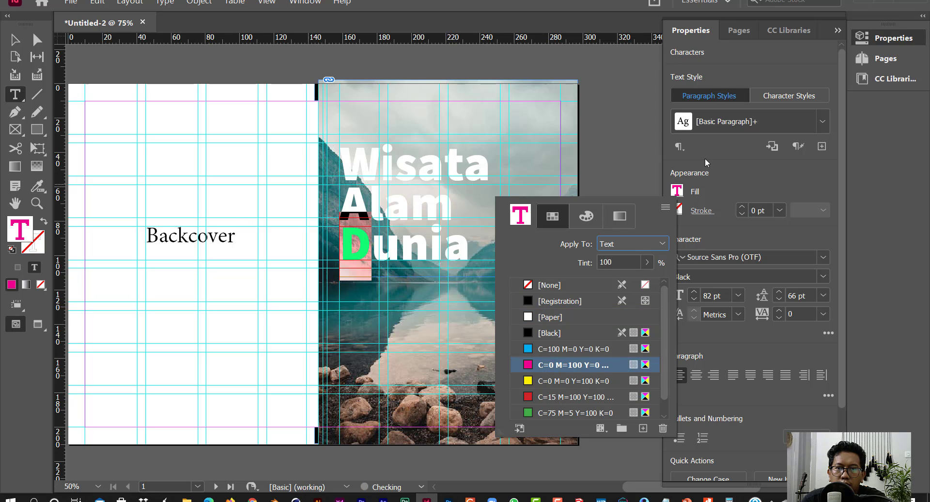
pyautogui.press('Right')
pyautogui.hotkey('shift', 'Right')
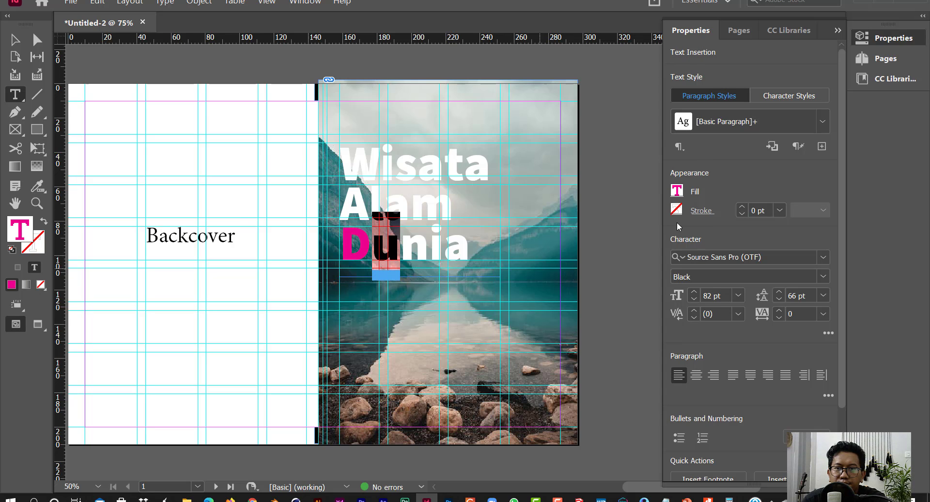
pyautogui.click(676, 191)
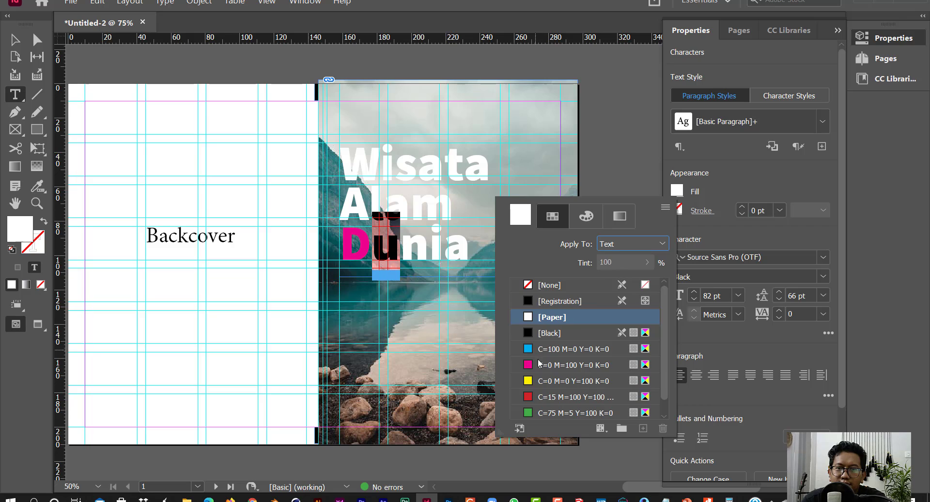
pyautogui.click(542, 381)
pyautogui.press('Escape')
pyautogui.press('Right')
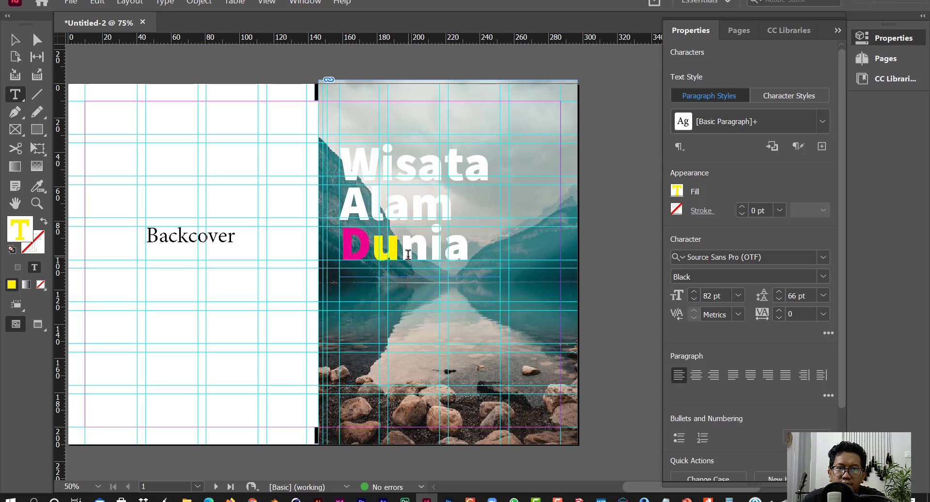
pyautogui.hotkey('shift', 'Right')
# Return the whole word "Dunia" to the [Paper] fill and deselect it.
pyautogui.doubleClick(410, 248)
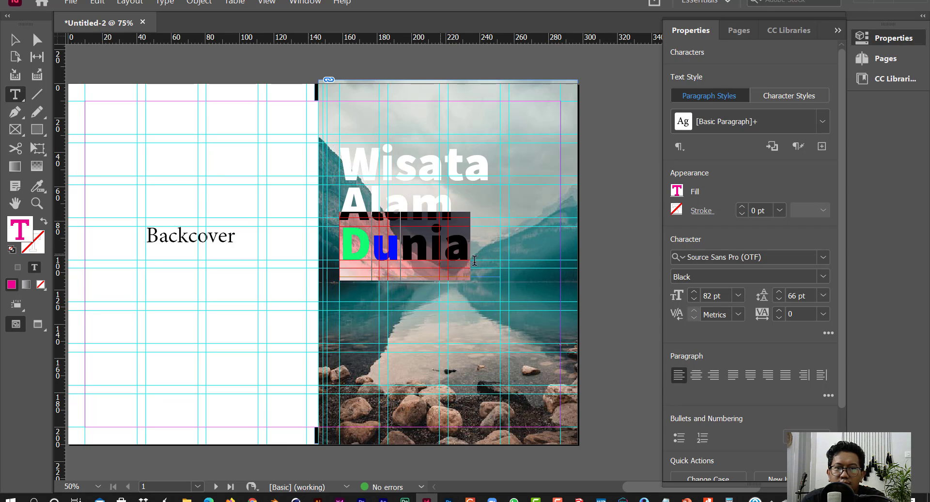
pyautogui.click(681, 192)
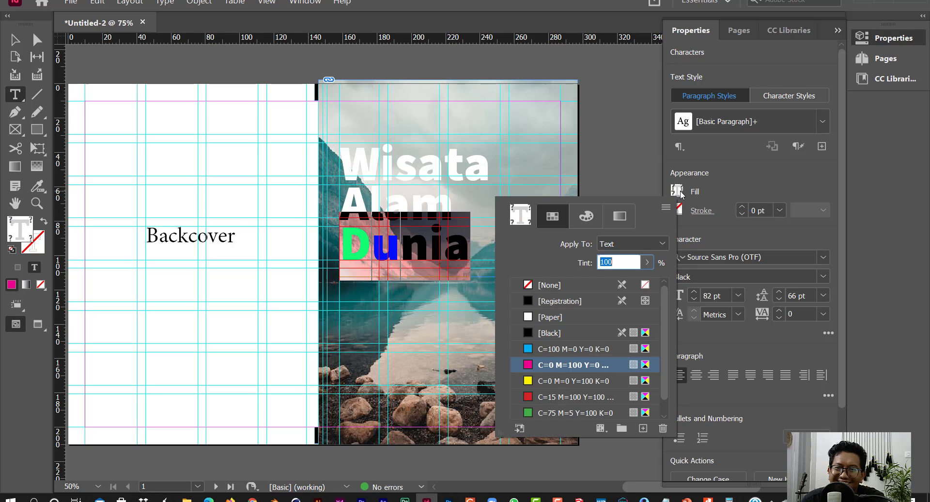
pyautogui.click(545, 317)
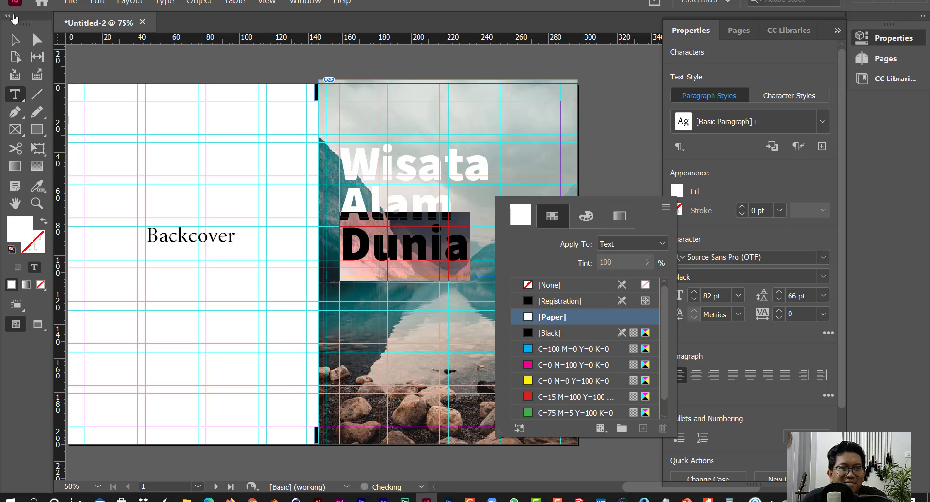
pyautogui.press('Escape')
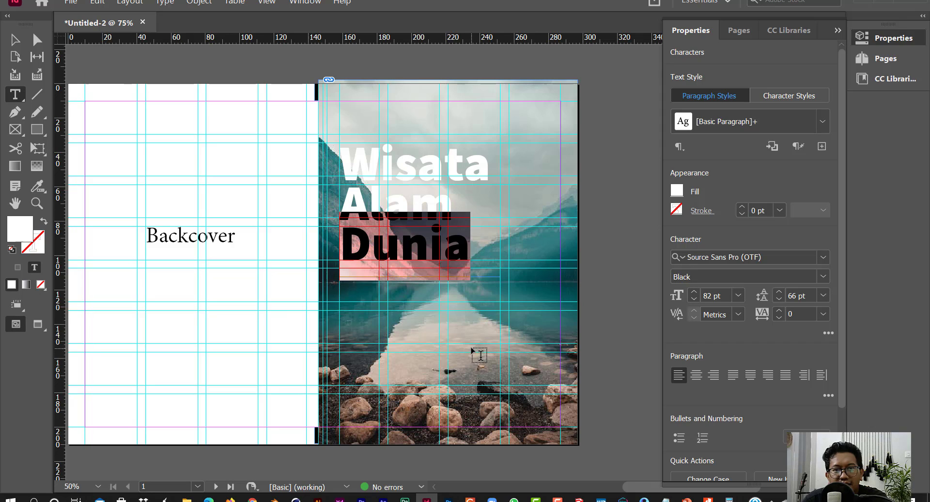
pyautogui.click(277, 305)
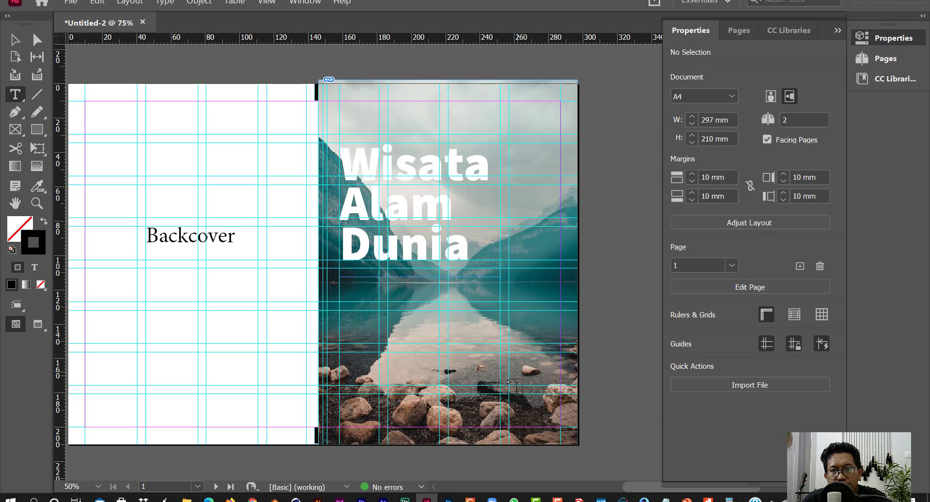
# Draw a small text frame over the rocks in the front cover's lower right corner and fill it with placeholder text.
pyautogui.moveTo(512, 396); pyautogui.dragTo(565, 435)
pyautogui.rightClick(532, 402)
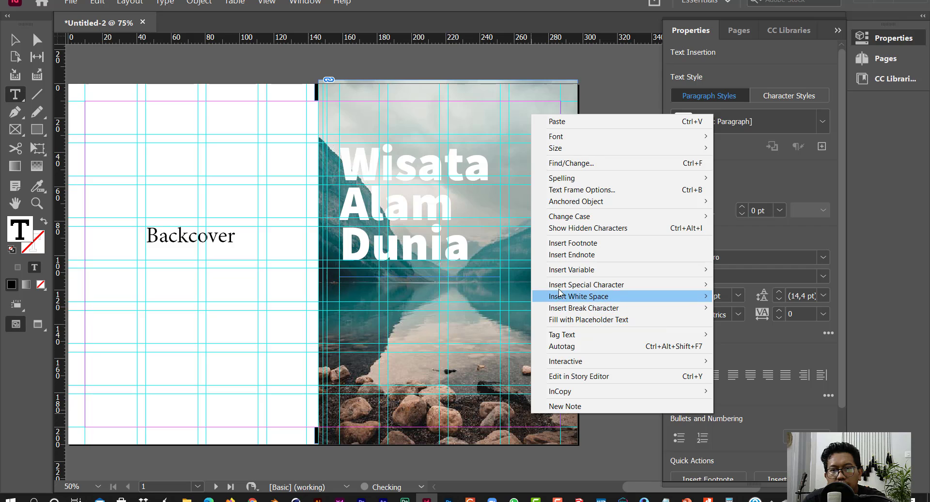
pyautogui.click(581, 319)
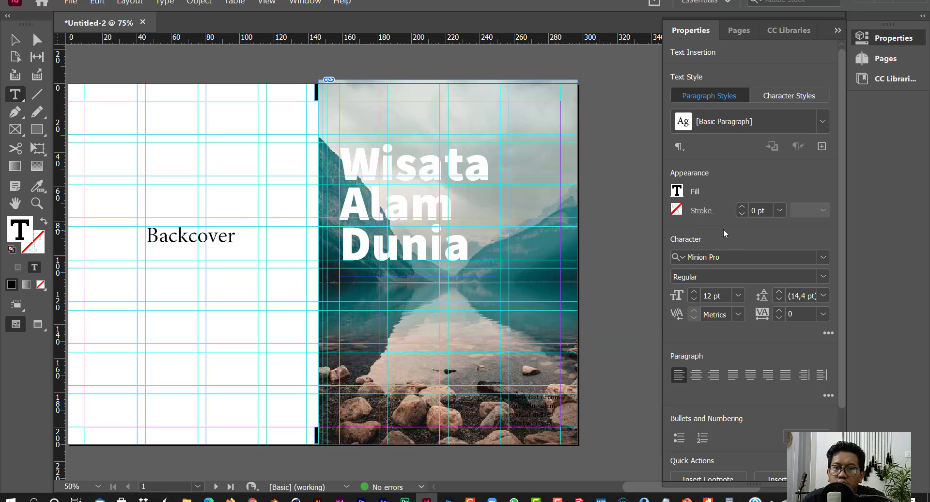
# Fill all of the placeholder text on the front cover with the [Paper] swatch.
pyautogui.hotkey('ctrl', 'a')
pyautogui.click(677, 191)
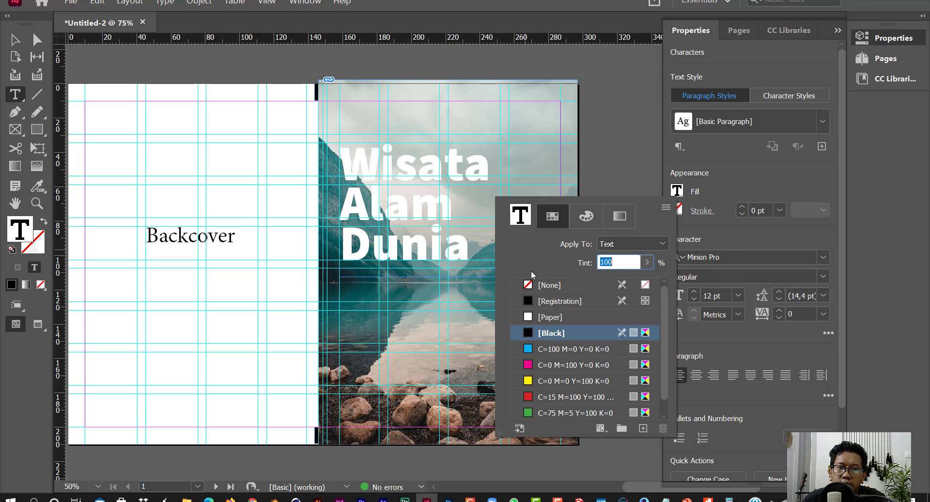
pyautogui.click(542, 317)
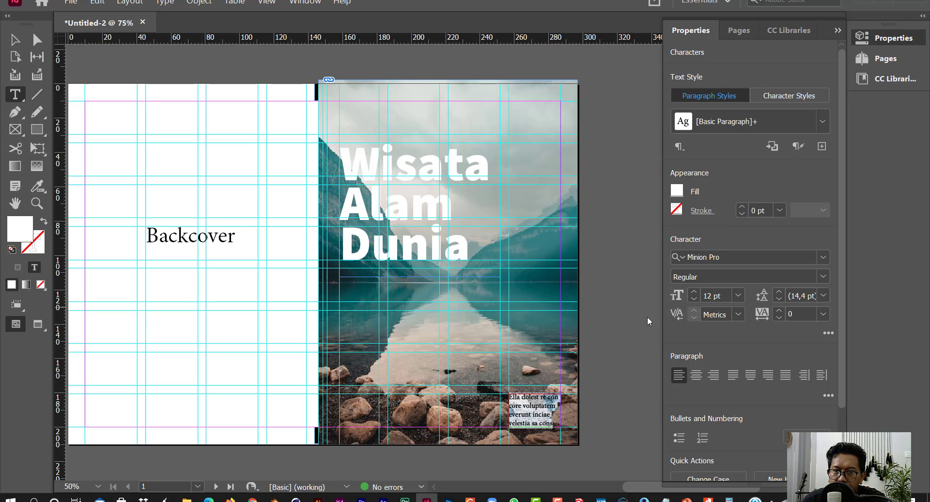
# Set the placeholder text's font to Source Sans Variable ExtraLight, leave text editing and deselect the frame.
pyautogui.click(722, 261)
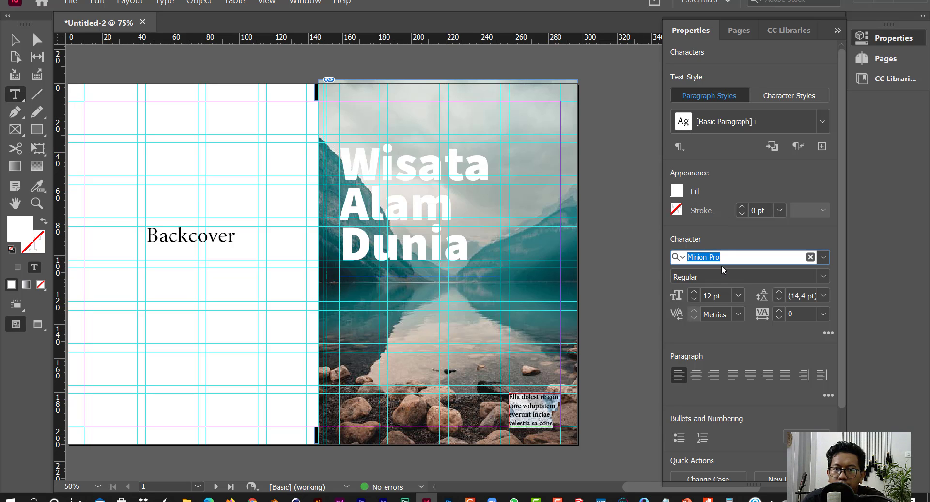
pyautogui.write('sou')
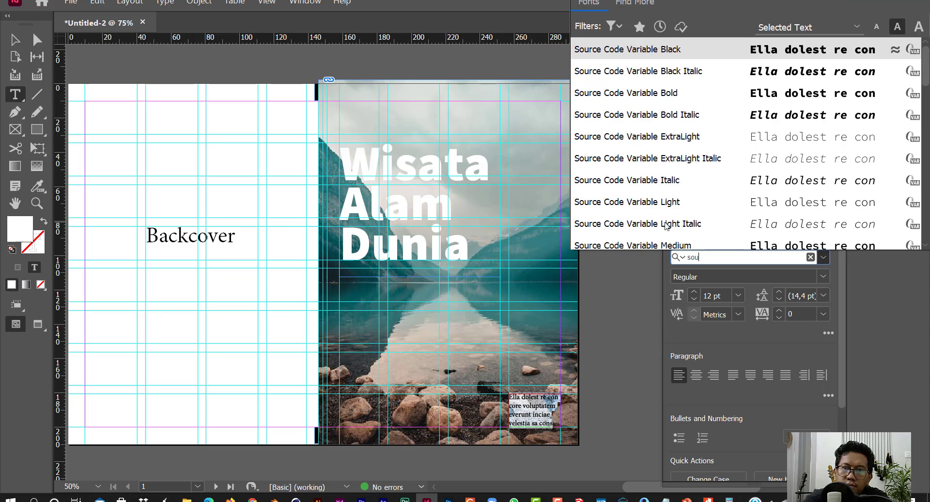
pyautogui.write('ce')
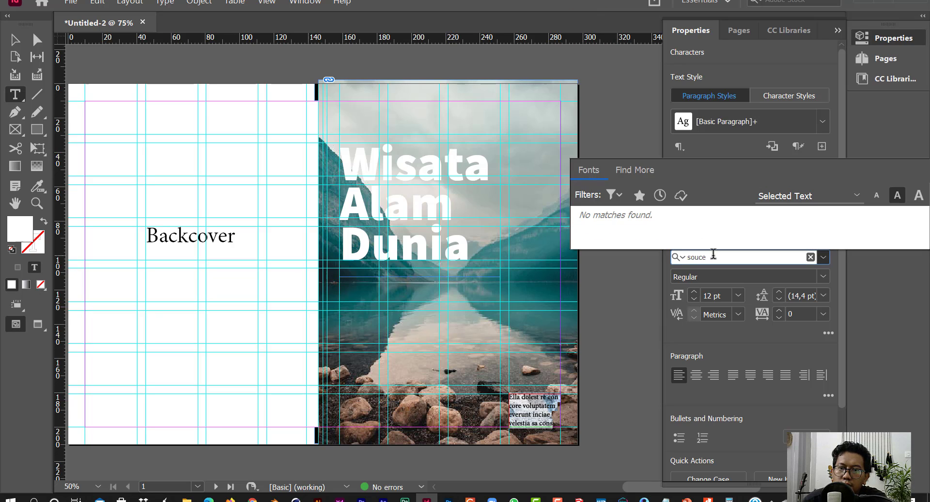
pyautogui.doubleClick(697, 256)
pyautogui.write('s')
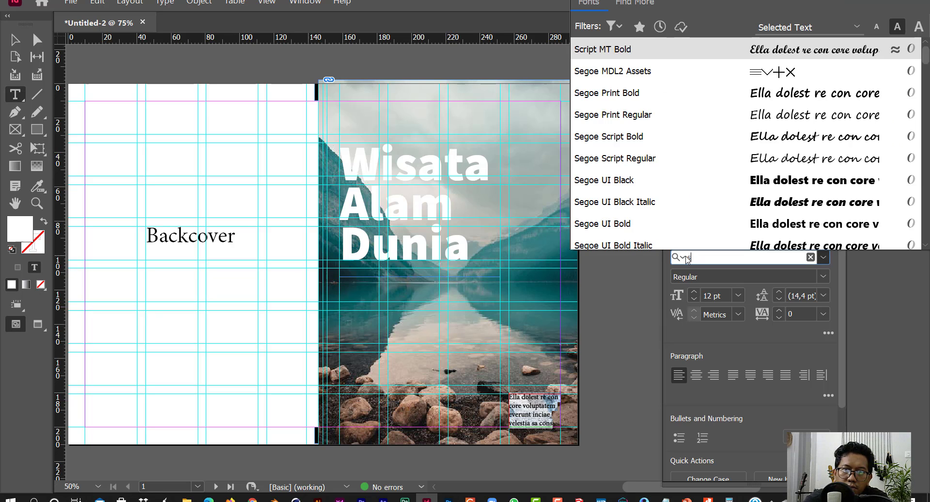
pyautogui.write('ou')
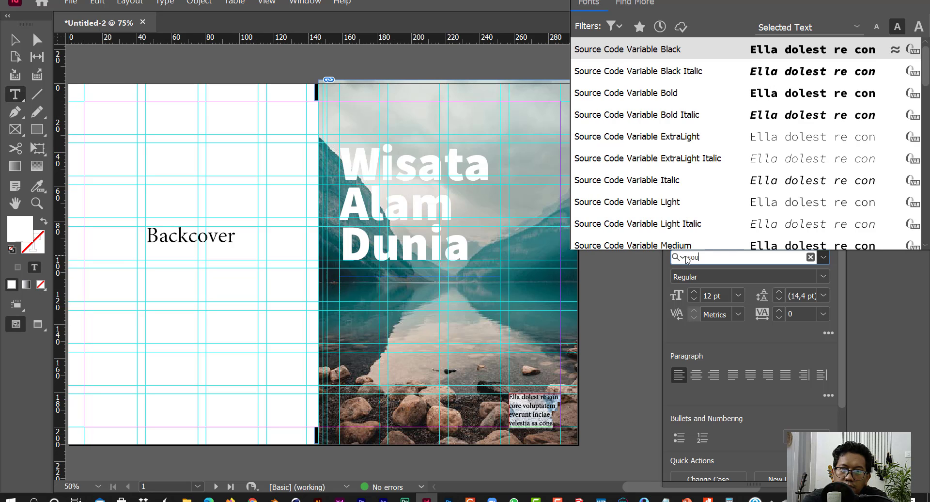
pyautogui.write('rce sans')
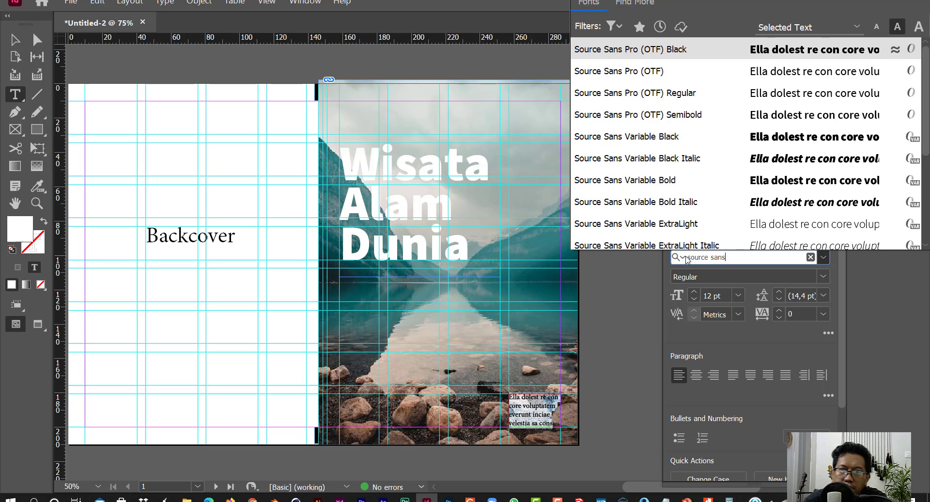
pyautogui.click(681, 224)
pyautogui.click(775, 301)
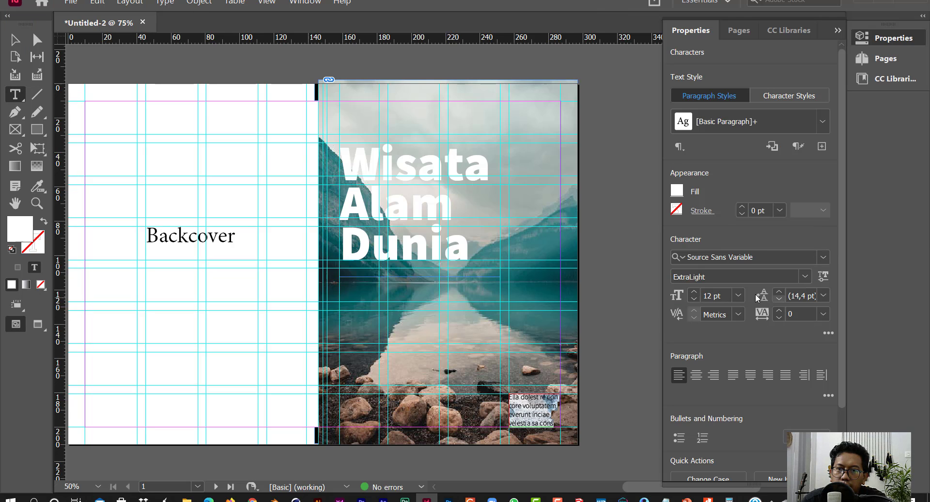
pyautogui.click(767, 257)
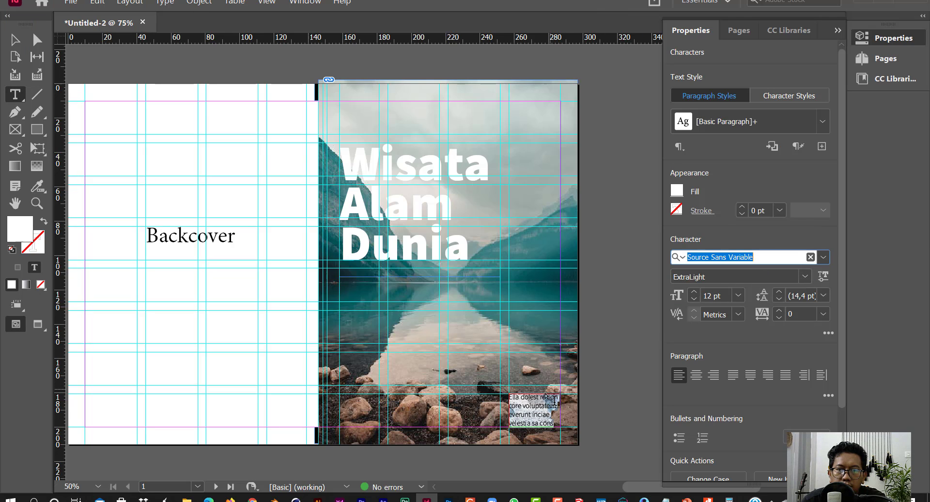
pyautogui.keyDown('ctrl'); pyautogui.click(547, 386); pyautogui.keyUp('ctrl')
pyautogui.click(540, 407)
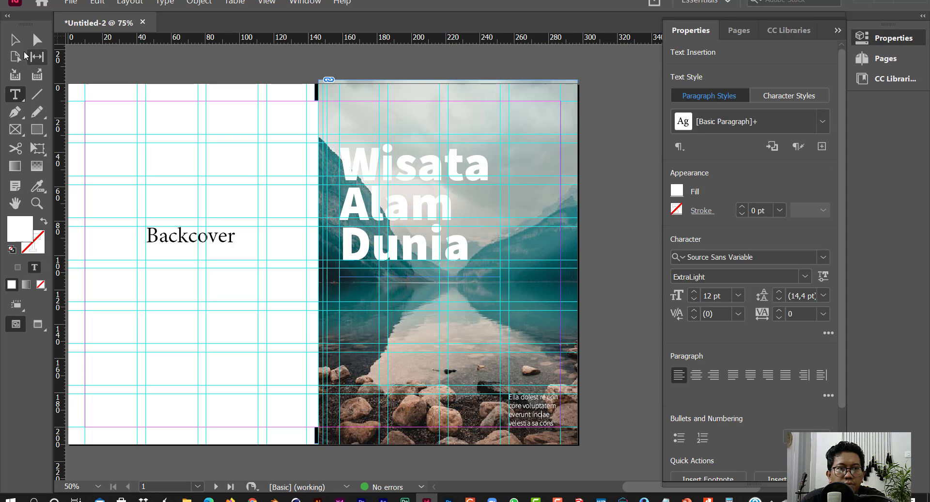
pyautogui.press('Escape')
pyautogui.click(241, 158)
pyautogui.moveTo(246, 173); pyautogui.dragTo(274, 157)
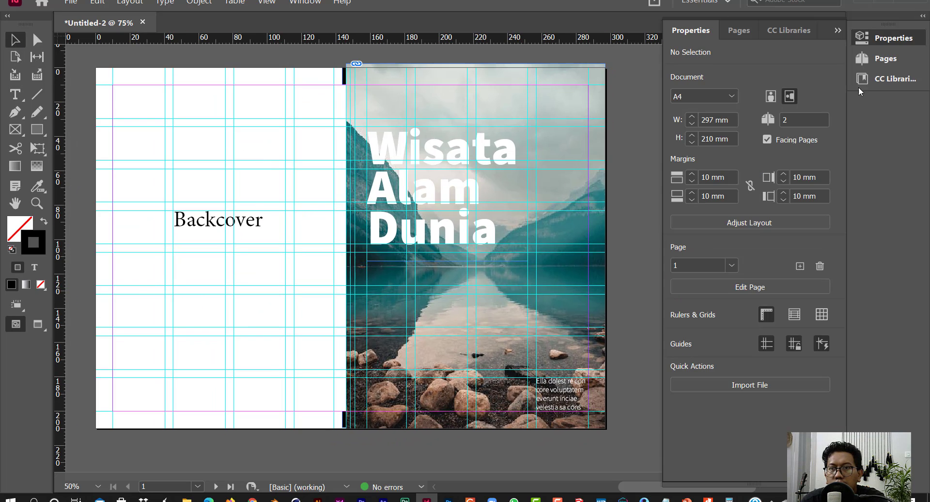
# Collapse the document properties and review the inside spread with "Hal isi 1" and "Hal isi 2" and the cover spread.
pyautogui.click(838, 31)
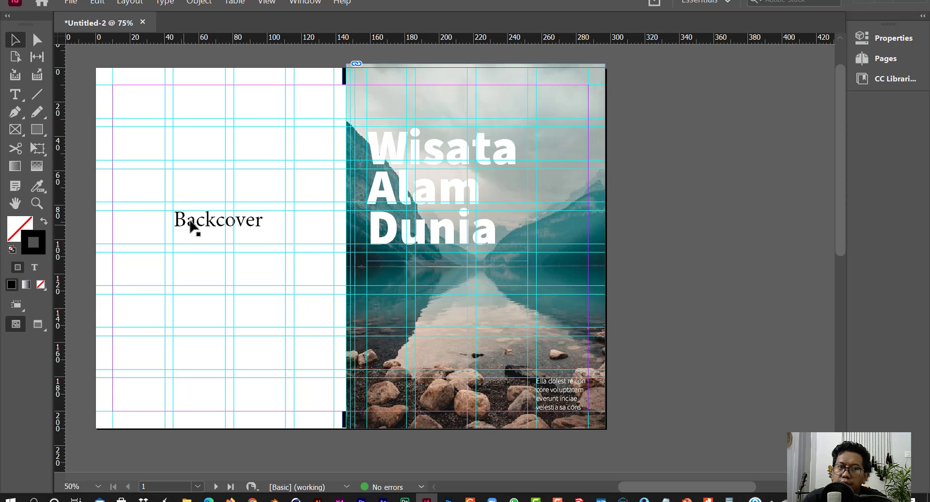
pyautogui.scroll(-10, 255, 274)
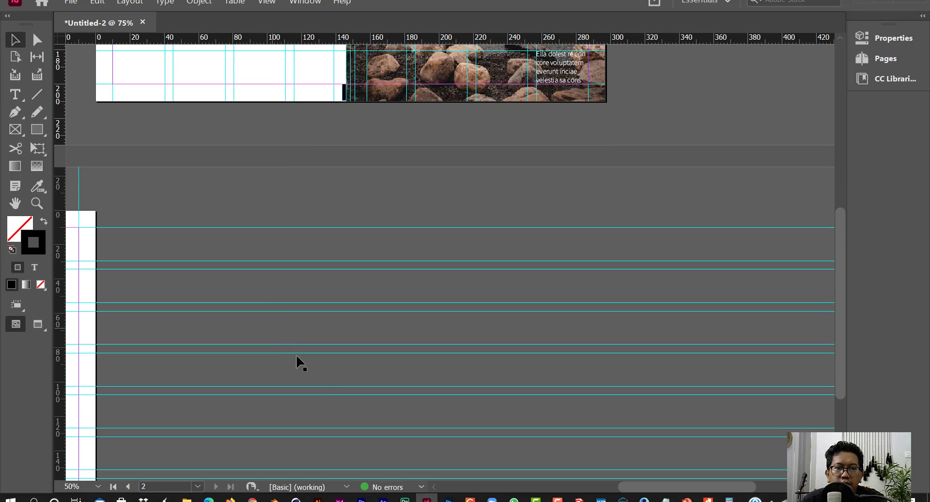
pyautogui.press('space')
pyautogui.moveTo(301, 355); pyautogui.dragTo(658, 296)
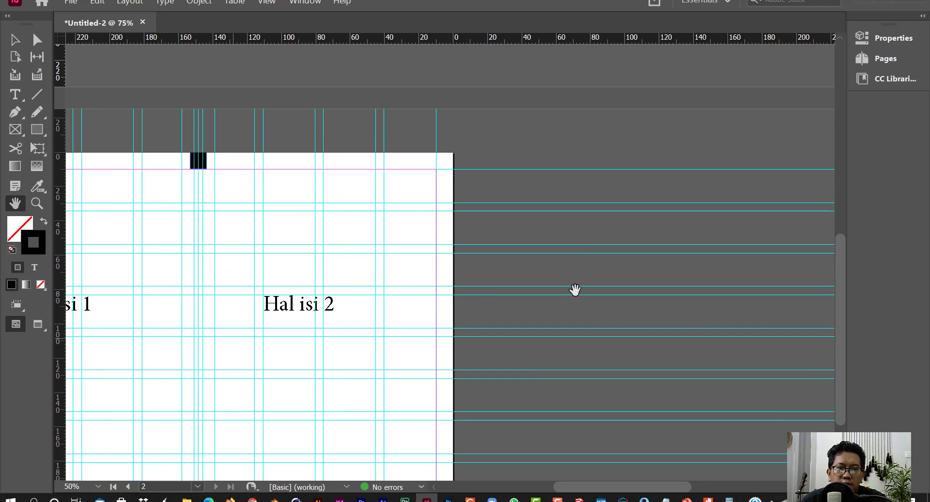
pyautogui.moveTo(344, 274); pyautogui.dragTo(544, 216)
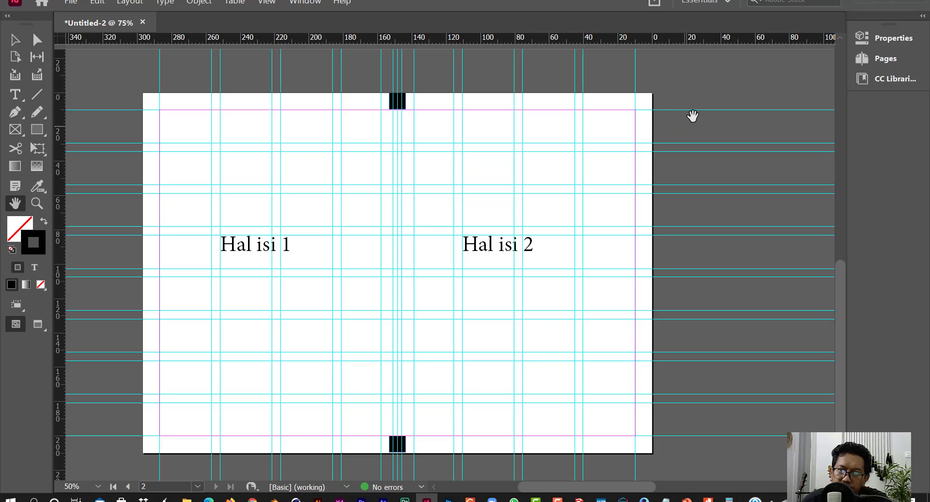
pyautogui.moveTo(712, 109); pyautogui.dragTo(492, 397)
pyautogui.moveTo(716, 136); pyautogui.dragTo(451, 297)
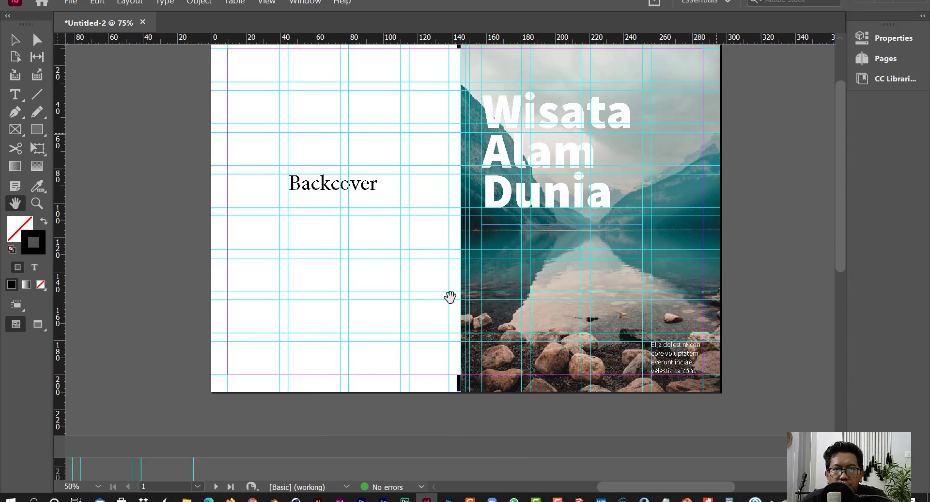
pyautogui.moveTo(420, 135); pyautogui.dragTo(378, 150)
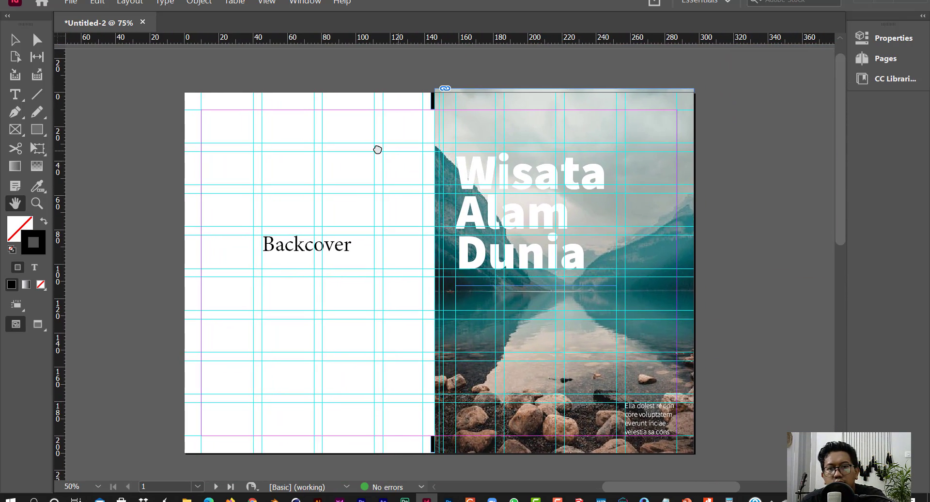